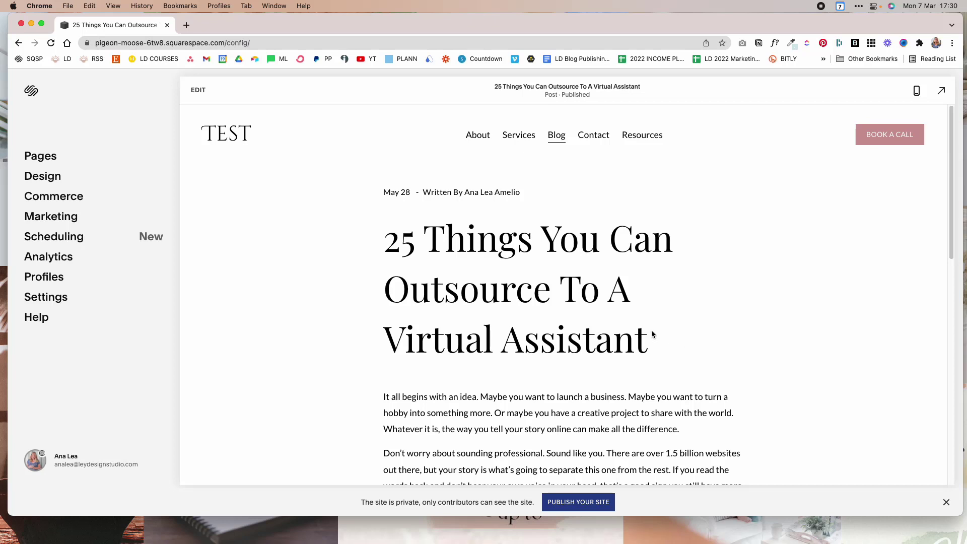
# - Scroll through the published post '25 Things You Can Outsource To A Virtual Assistant' to review it
pyautogui.scroll(-5, 645, 325)
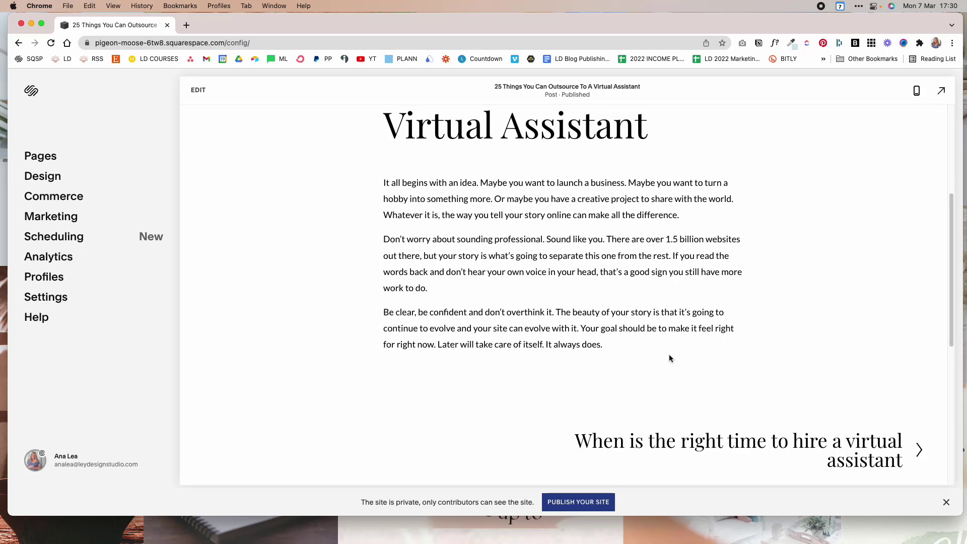
pyautogui.scroll(2, 669, 357)
pyautogui.scroll(5, 669, 354)
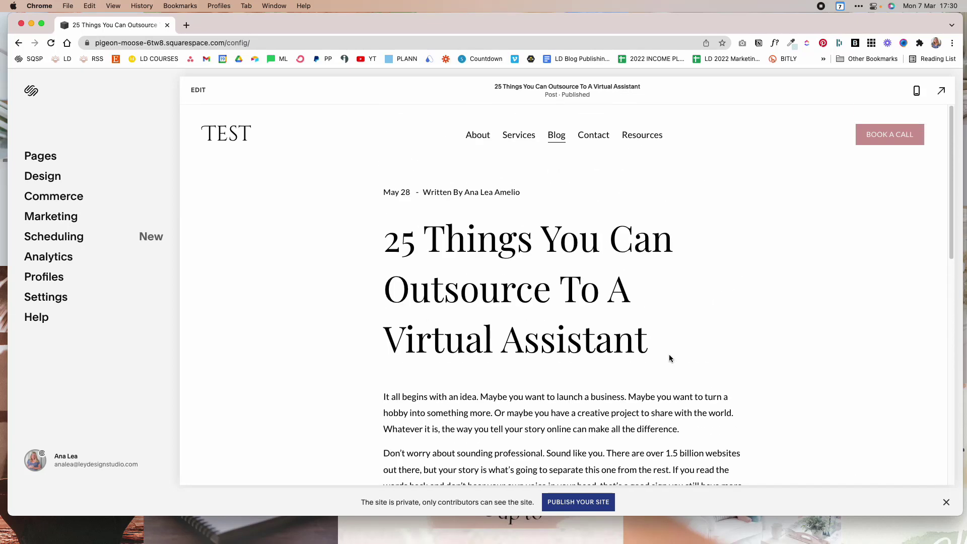
pyautogui.scroll(-5, 668, 354)
pyautogui.scroll(5, 670, 357)
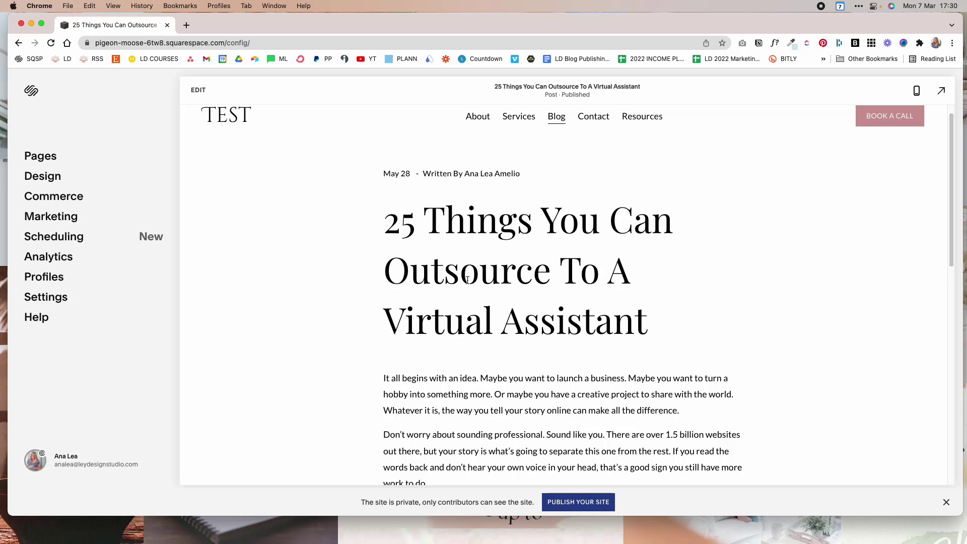
pyautogui.scroll(-3, 467, 280)
pyautogui.scroll(4, 467, 280)
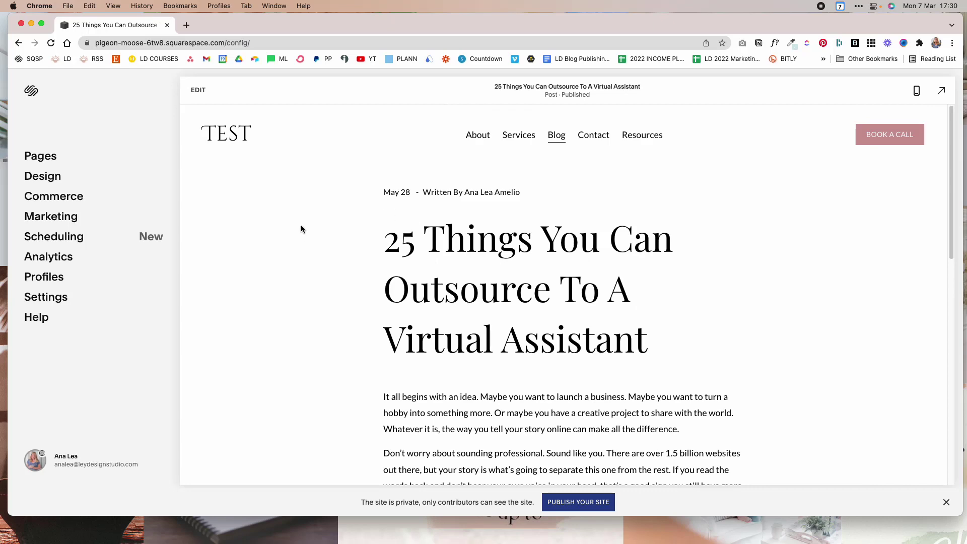
# - Switch on Show Author Profile in the post's settings and save the post
pyautogui.click(200, 92)
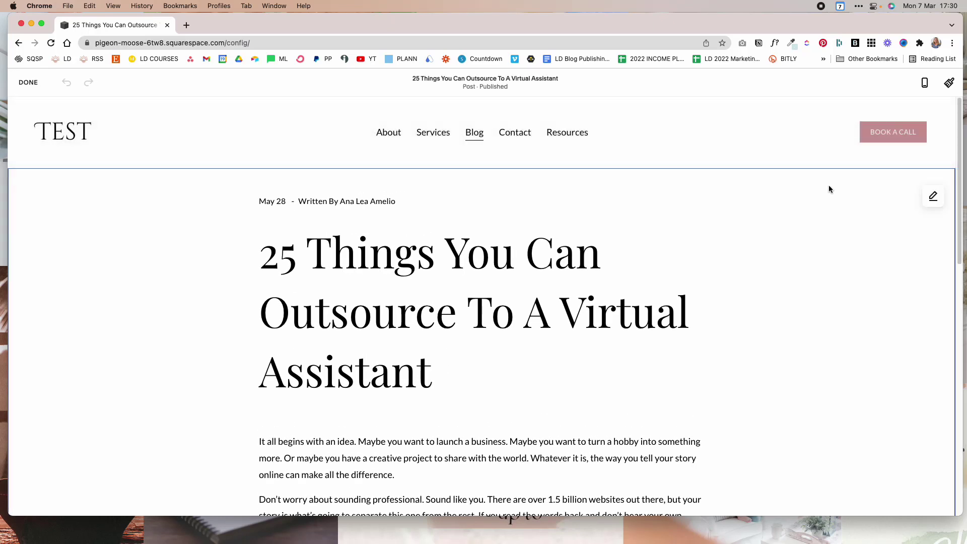
pyautogui.click(932, 198)
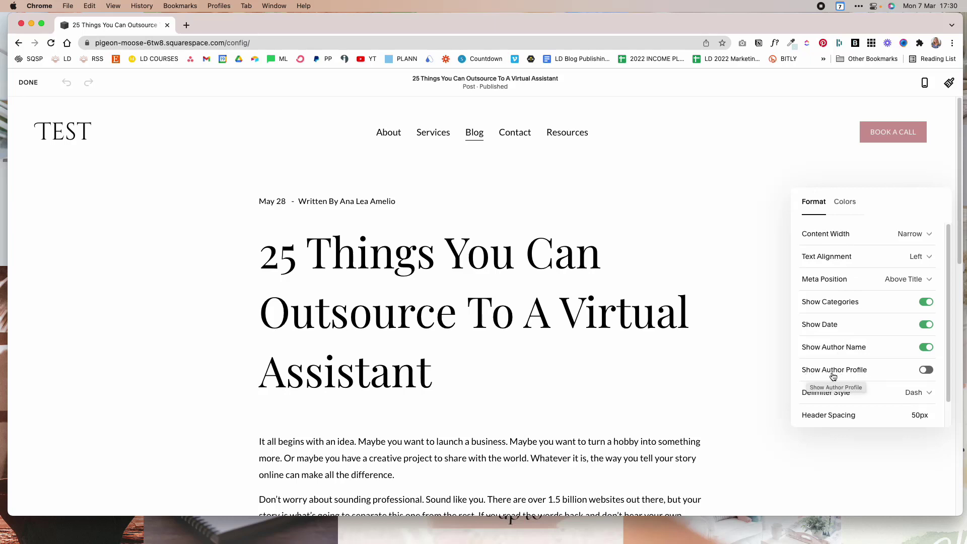
pyautogui.click(928, 371)
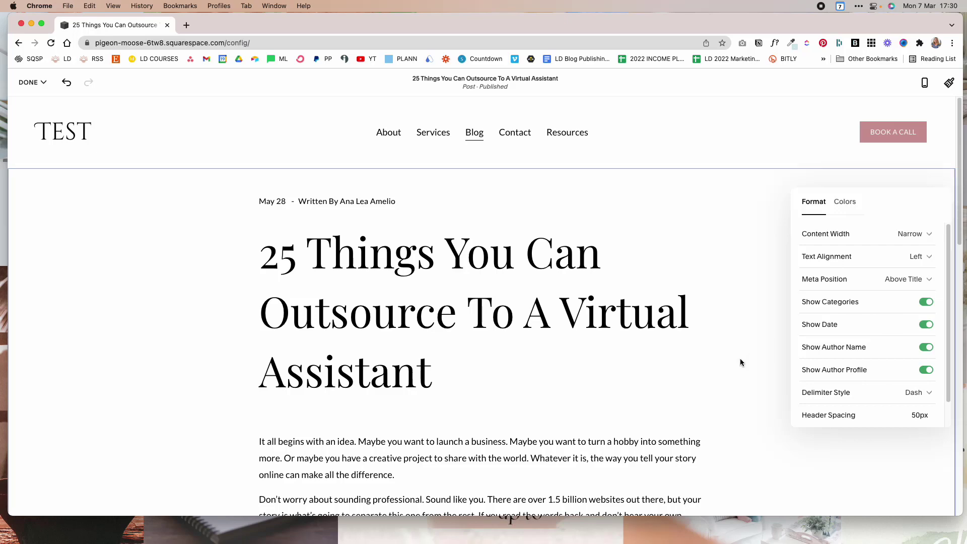
pyautogui.scroll(-7, 740, 359)
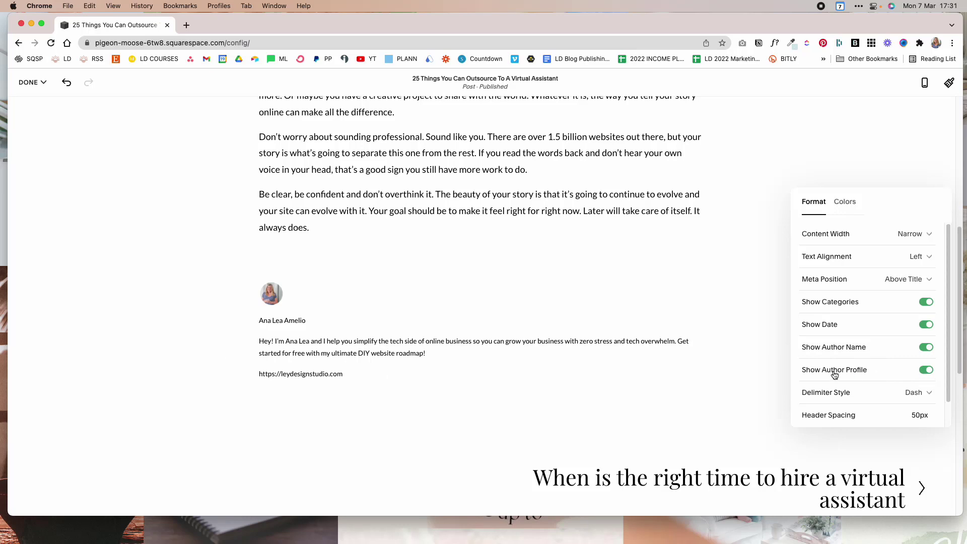
pyautogui.click(741, 337)
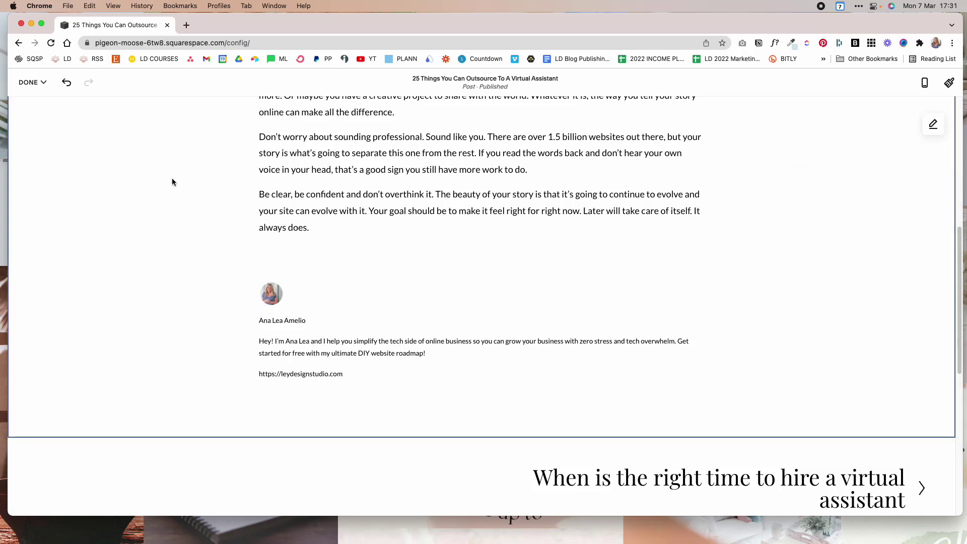
pyautogui.click(34, 82)
pyautogui.click(36, 104)
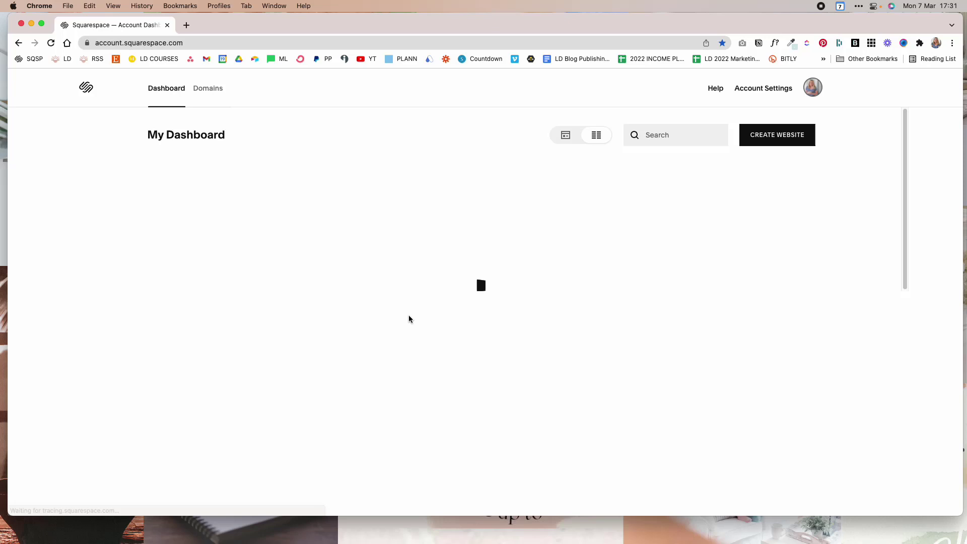
# - Open the account Profile settings and select the bio text
pyautogui.click(810, 88)
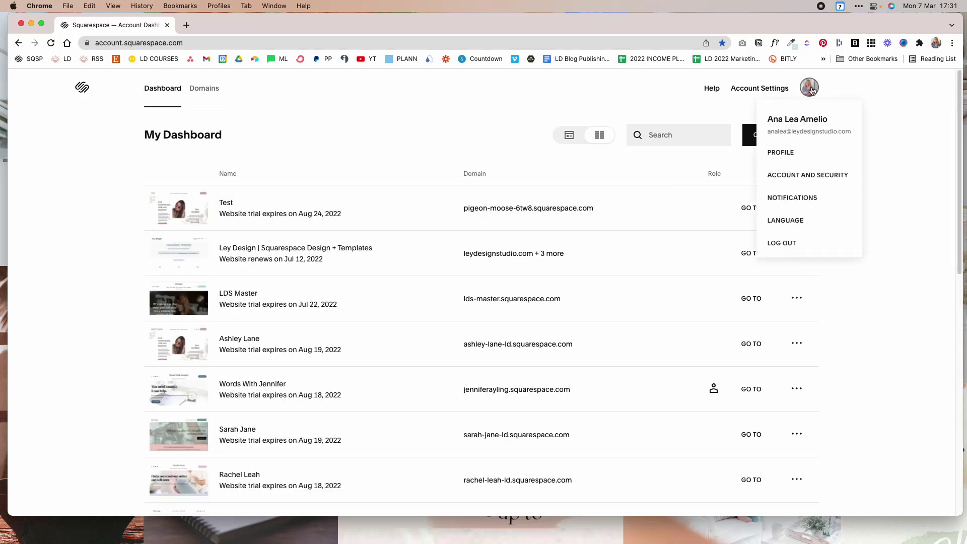
pyautogui.click(788, 153)
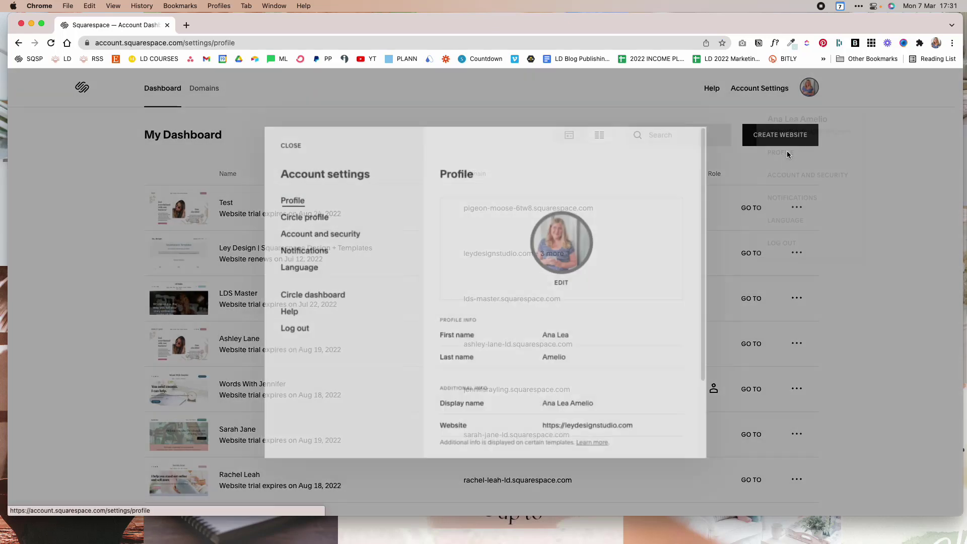
pyautogui.scroll(-3, 487, 357)
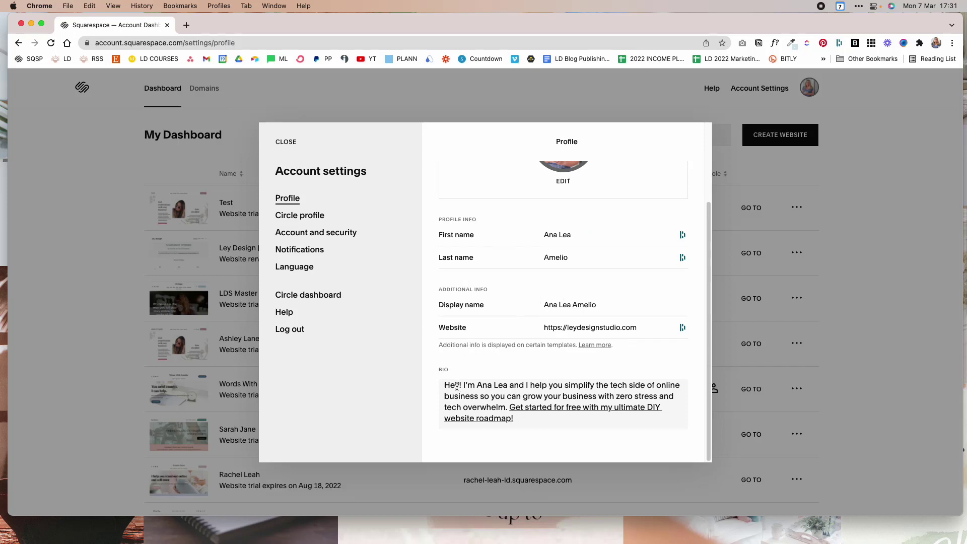
pyautogui.moveTo(448, 385); pyautogui.dragTo(538, 421)
pyautogui.click(538, 421)
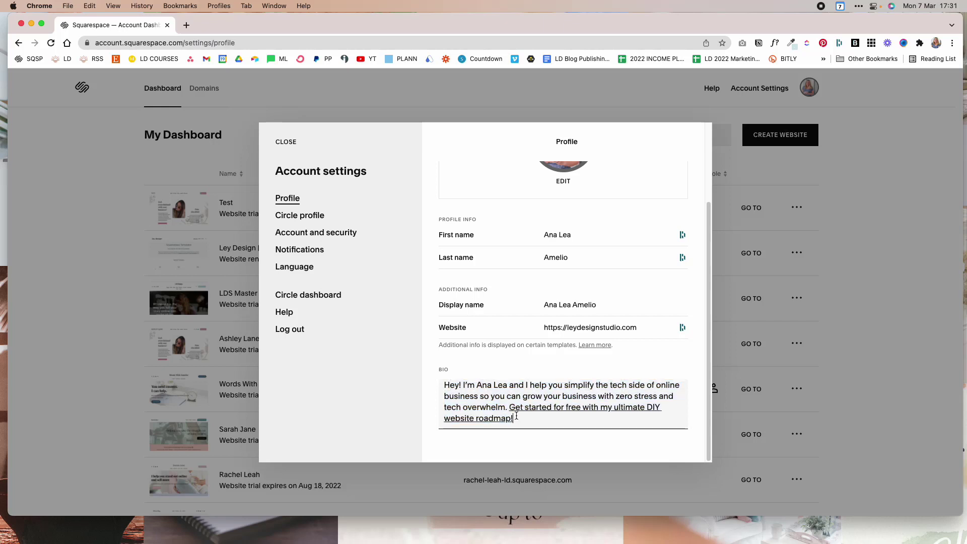
# - Move the bio's linked sentence, undo the misplaced move, and reselect the bio's opening
pyautogui.doubleClick(523, 424)
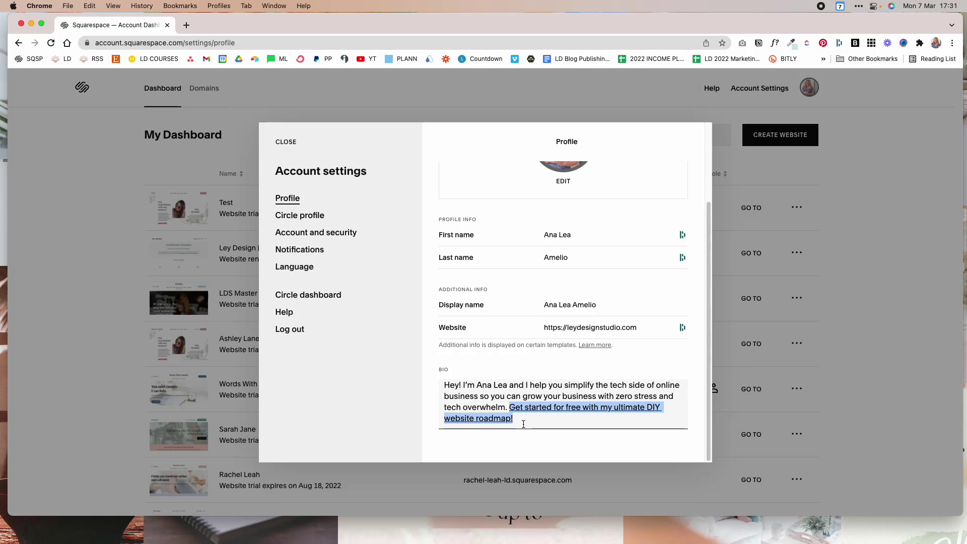
pyautogui.moveTo(525, 420); pyautogui.dragTo(469, 389)
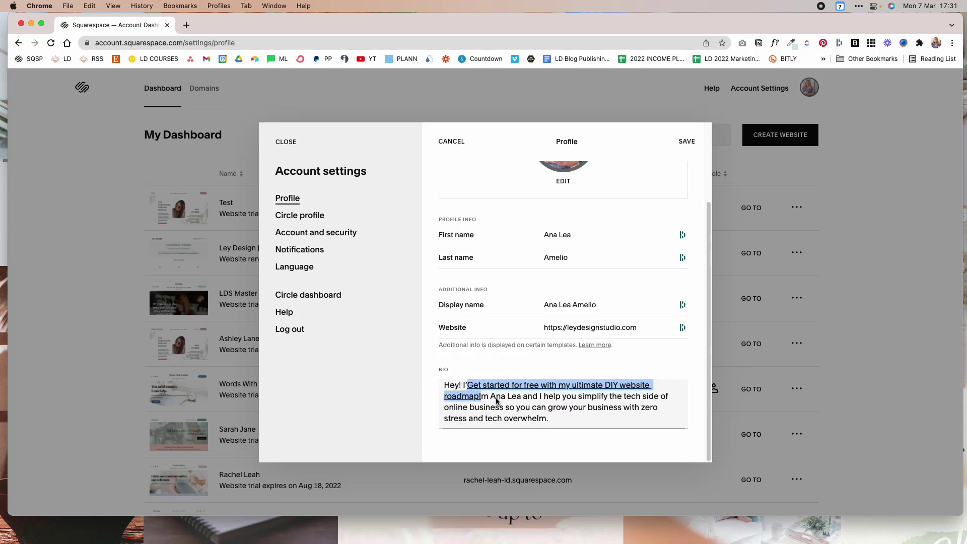
pyautogui.press('super+z')
pyautogui.click(522, 422)
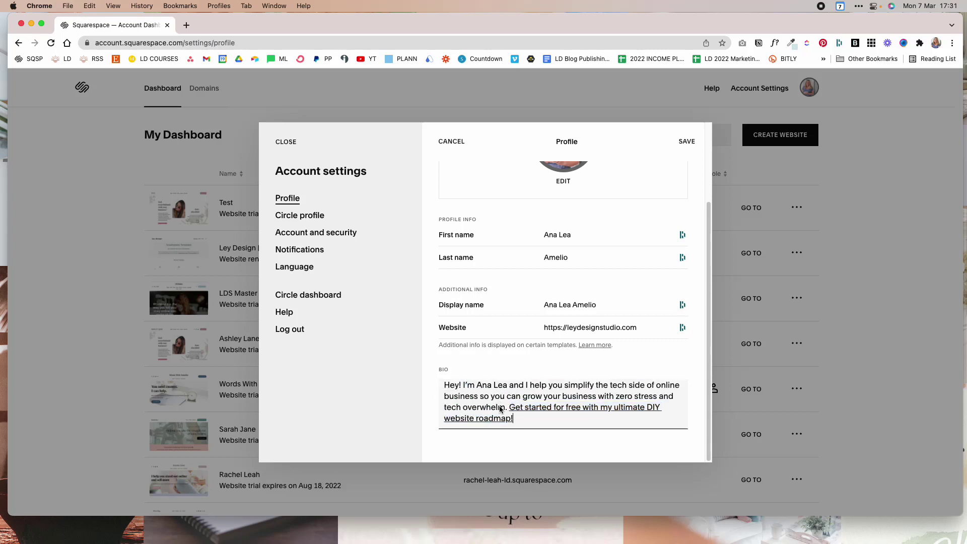
pyautogui.moveTo(448, 386); pyautogui.dragTo(499, 396)
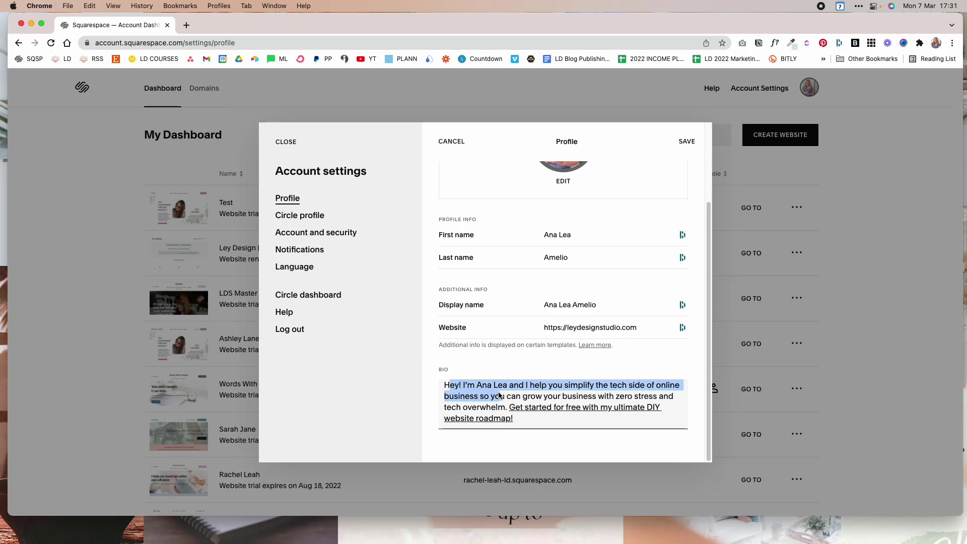
pyautogui.click(542, 395)
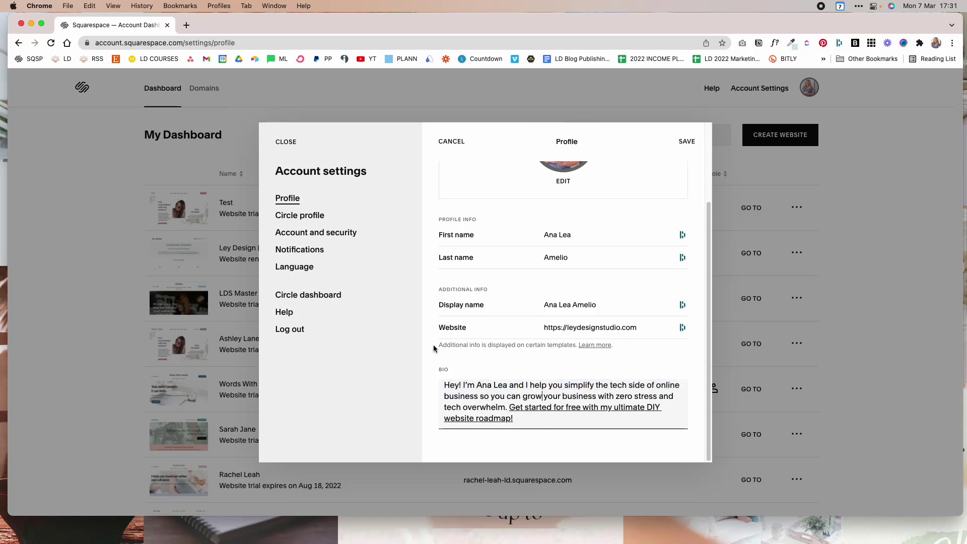
# - Save the profile, dismiss the updated notice, and close account settings
pyautogui.scroll(3, 535, 381)
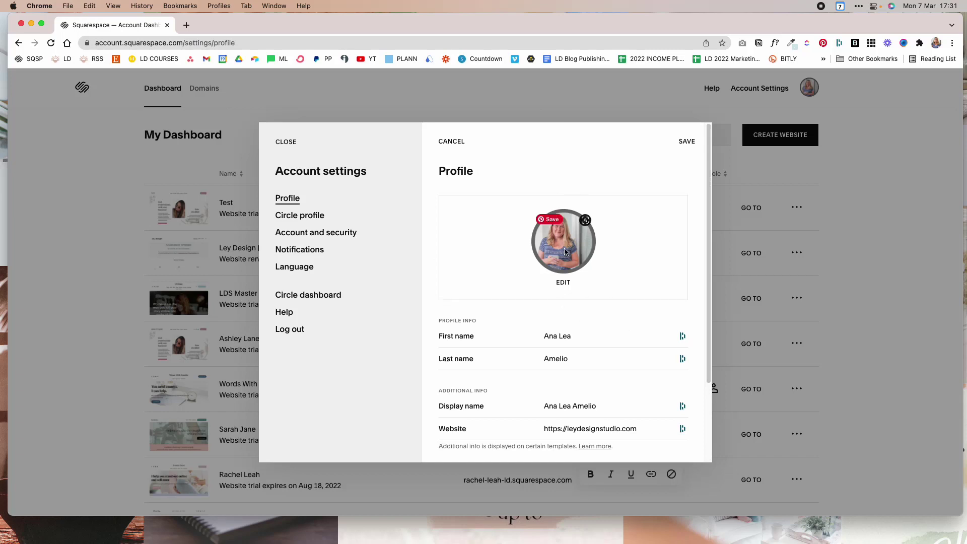
pyautogui.click(686, 143)
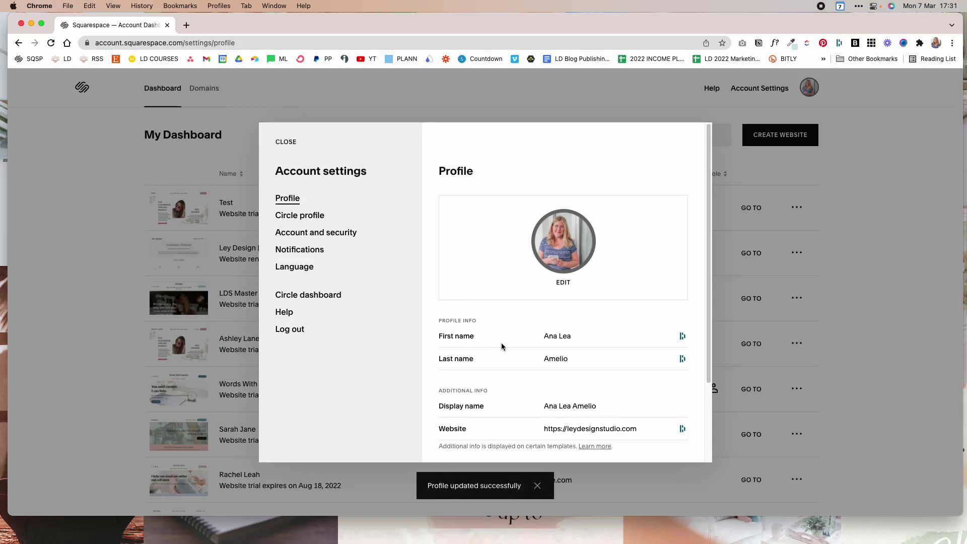
pyautogui.click(538, 487)
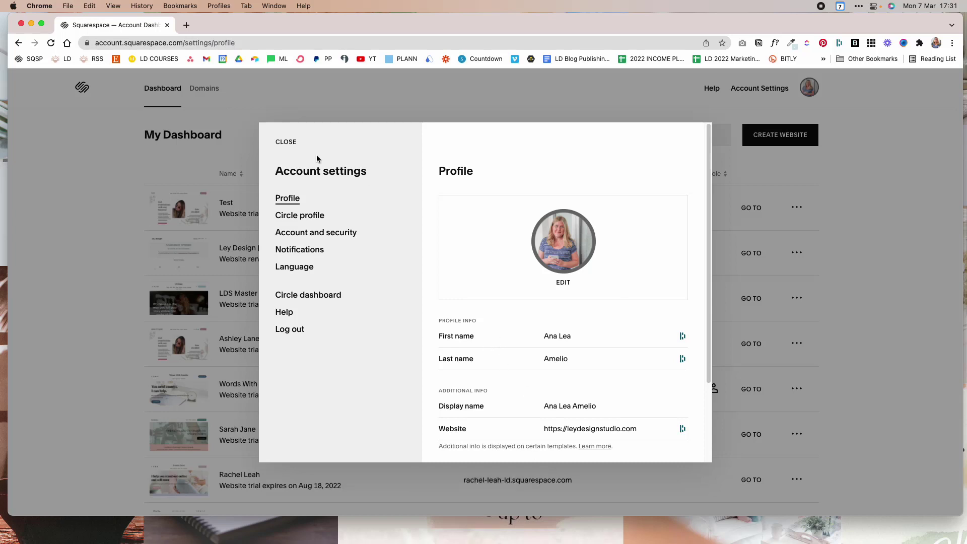
pyautogui.click(286, 142)
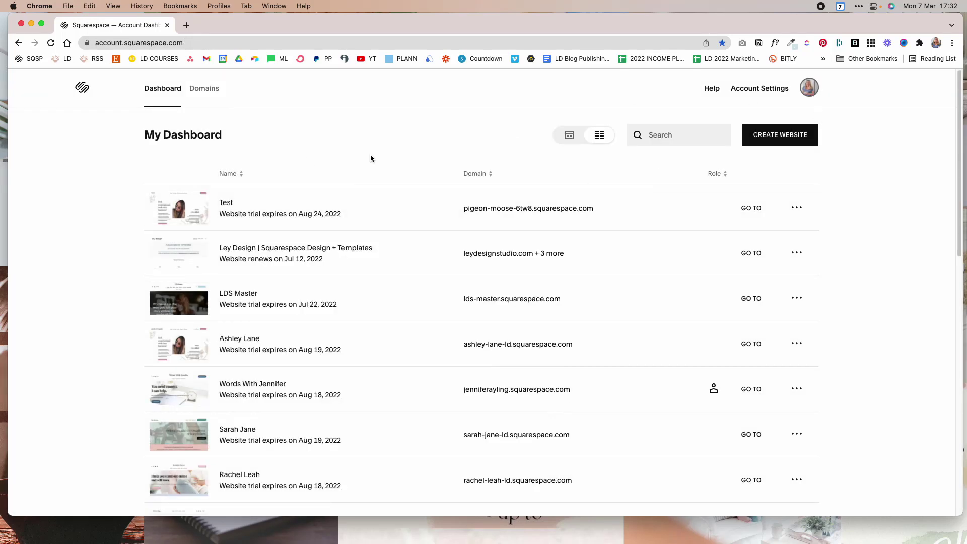
# - On the Test site, switch off Show Author Profile for the post and save
pyautogui.click(226, 205)
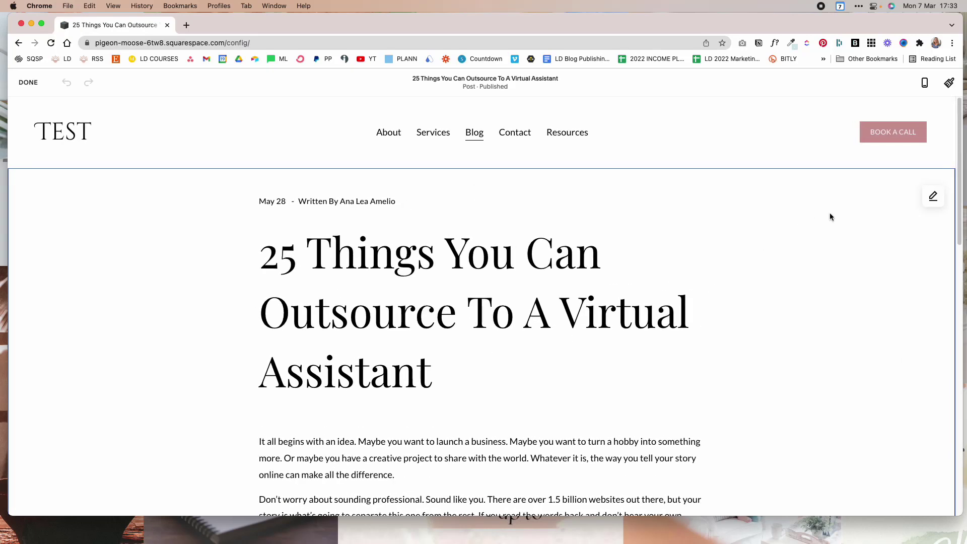
pyautogui.click(933, 196)
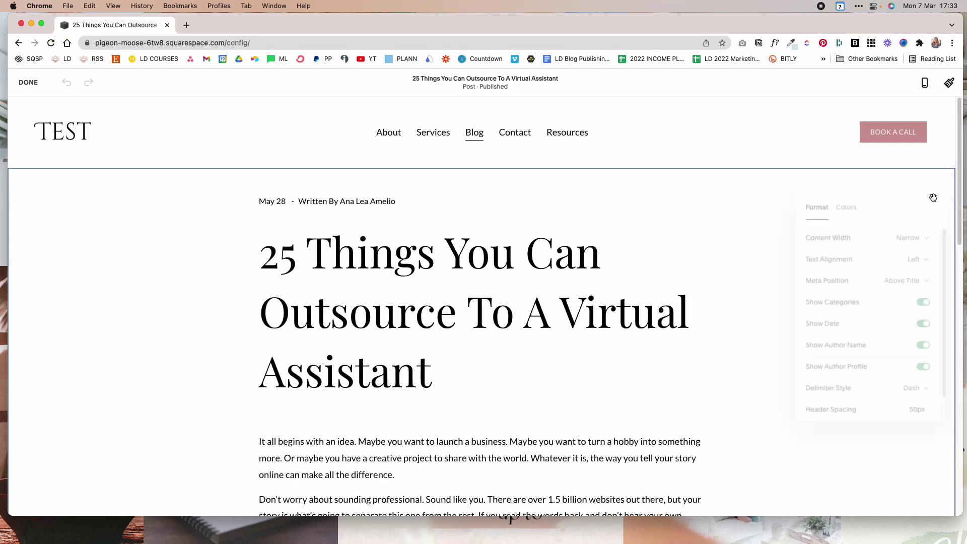
pyautogui.click(925, 371)
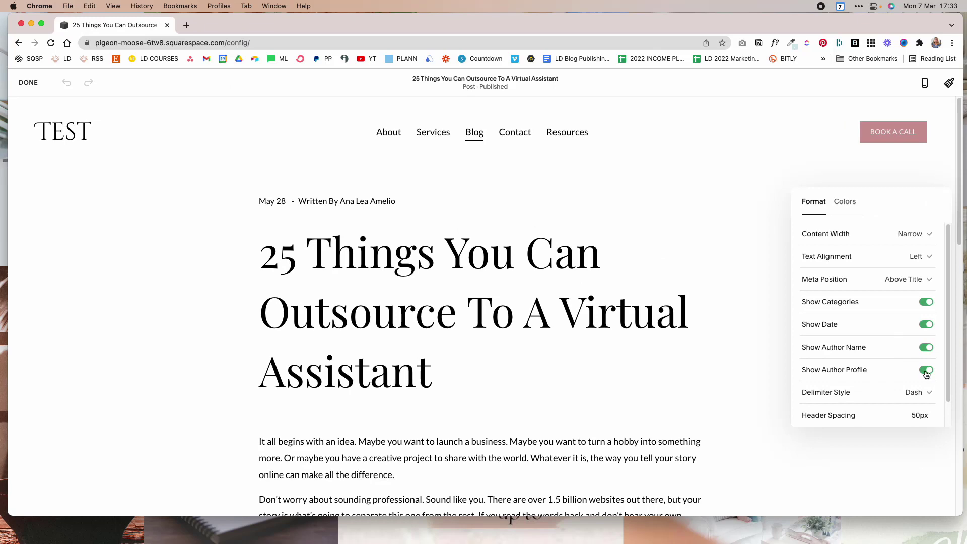
pyautogui.click(724, 240)
pyautogui.scroll(-7, 428, 244)
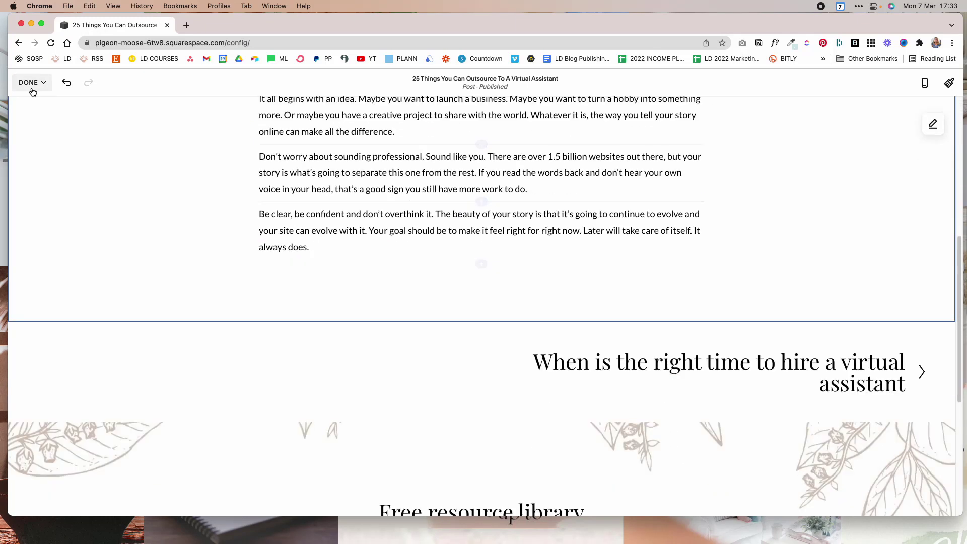
pyautogui.click(31, 89)
pyautogui.click(31, 102)
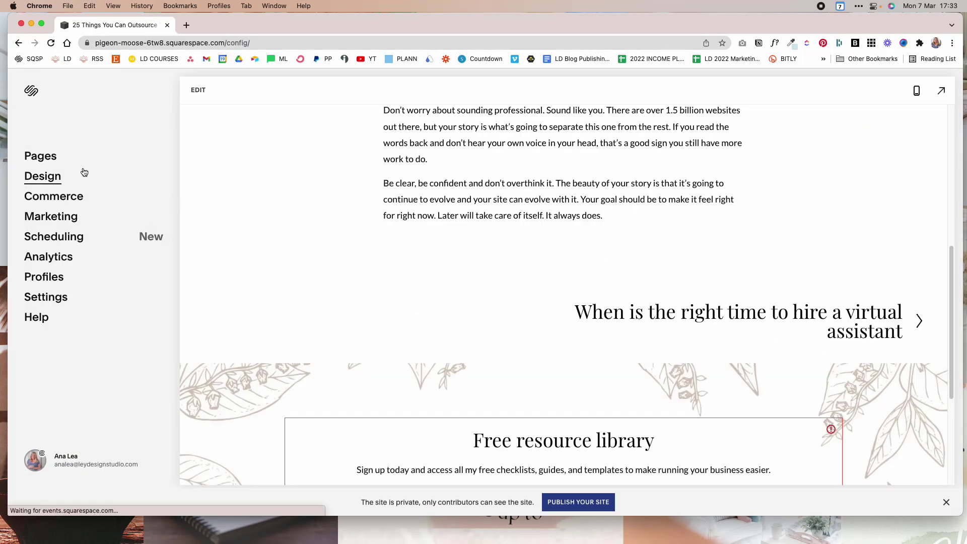
# - Create a new draft post on the Blog page titled 'Blog Post Template'
pyautogui.click(40, 157)
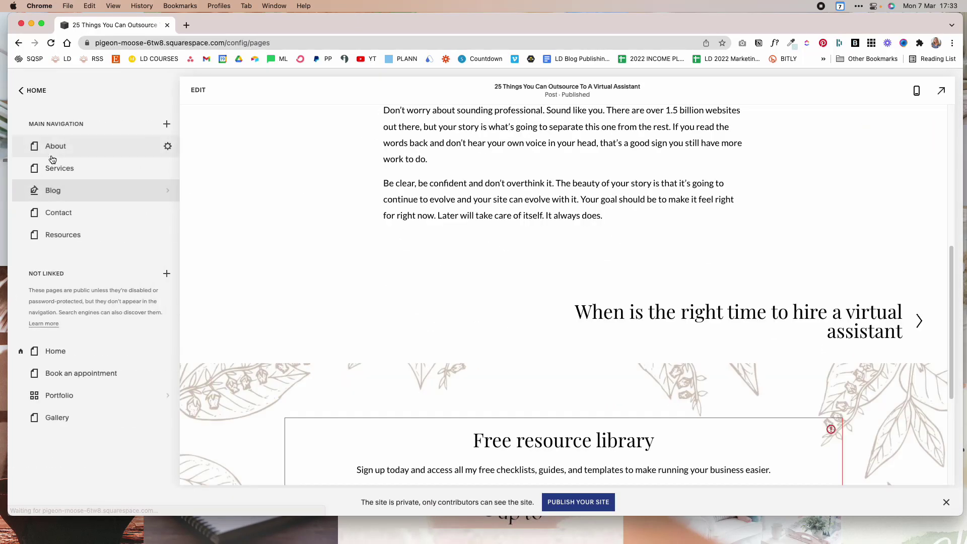
pyautogui.click(57, 193)
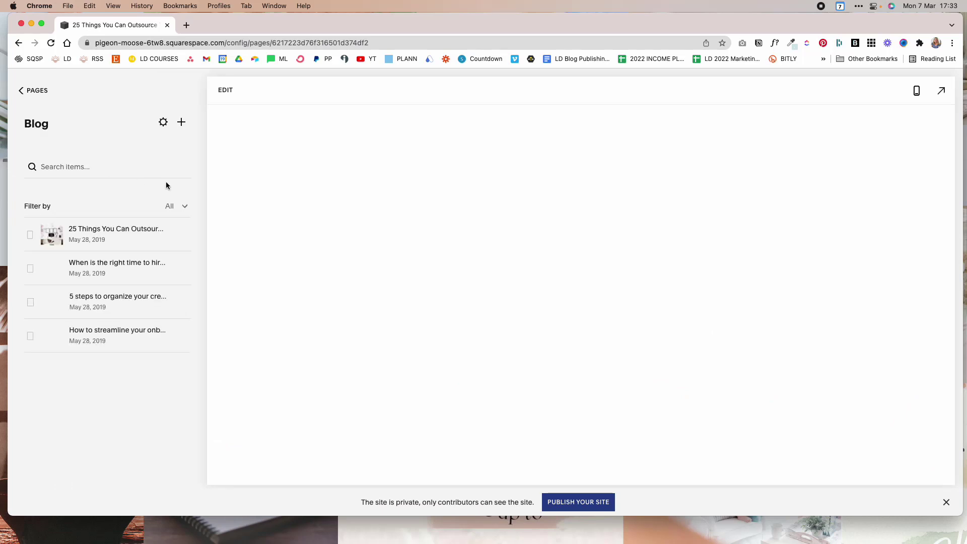
pyautogui.click(181, 122)
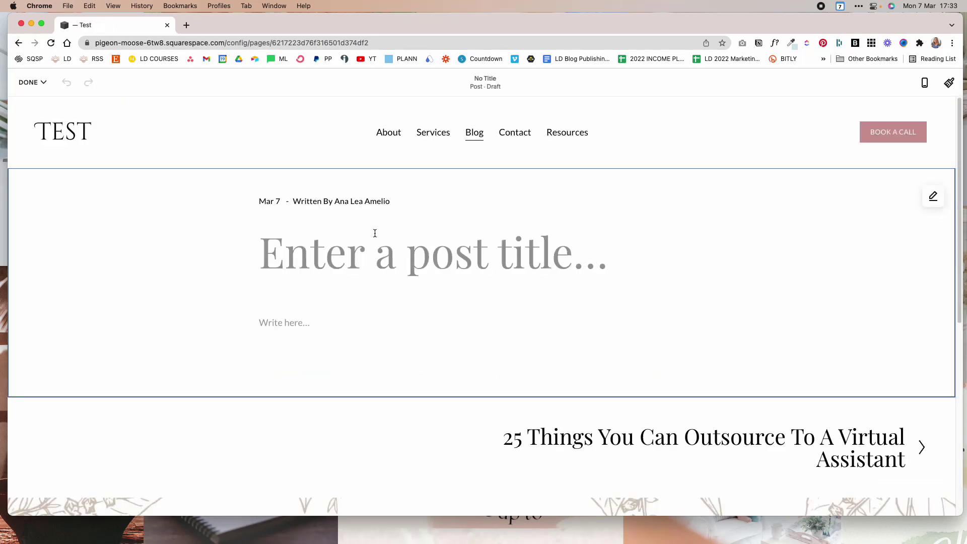
pyautogui.click(373, 254)
pyautogui.write('Blog ')
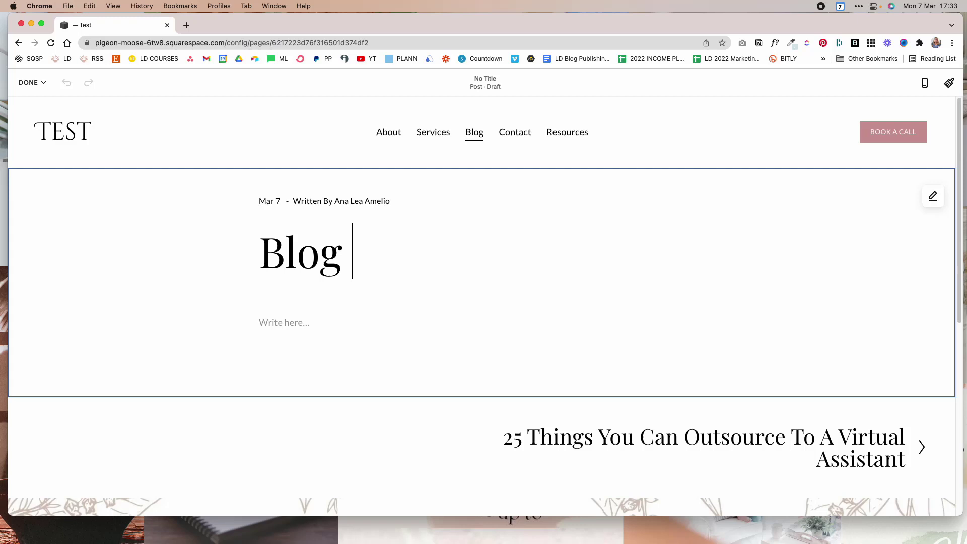
pyautogui.write('Post Templat')
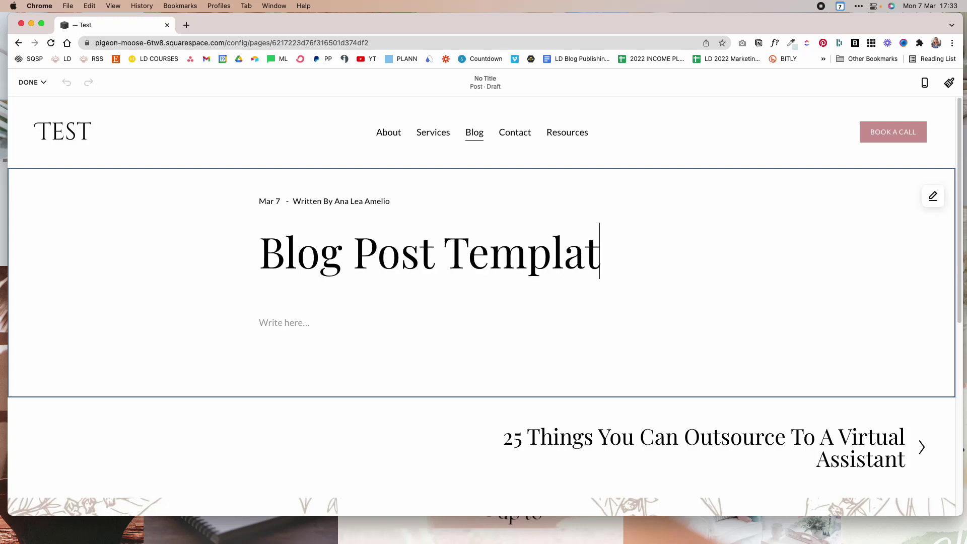
pyautogui.write('e')
pyautogui.click(300, 321)
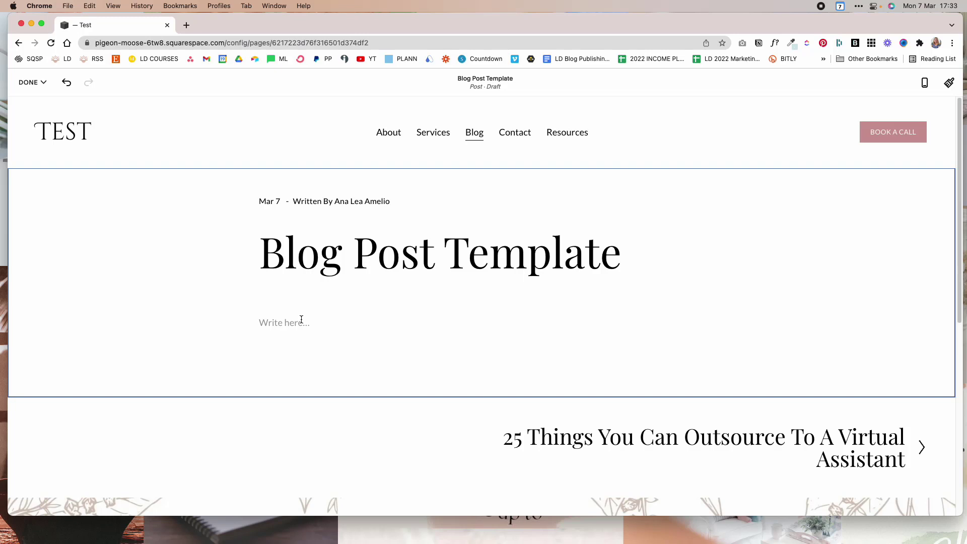
# - Write the body text 'Blog text goes here.' in the new post
pyautogui.click(302, 324)
pyautogui.write('B')
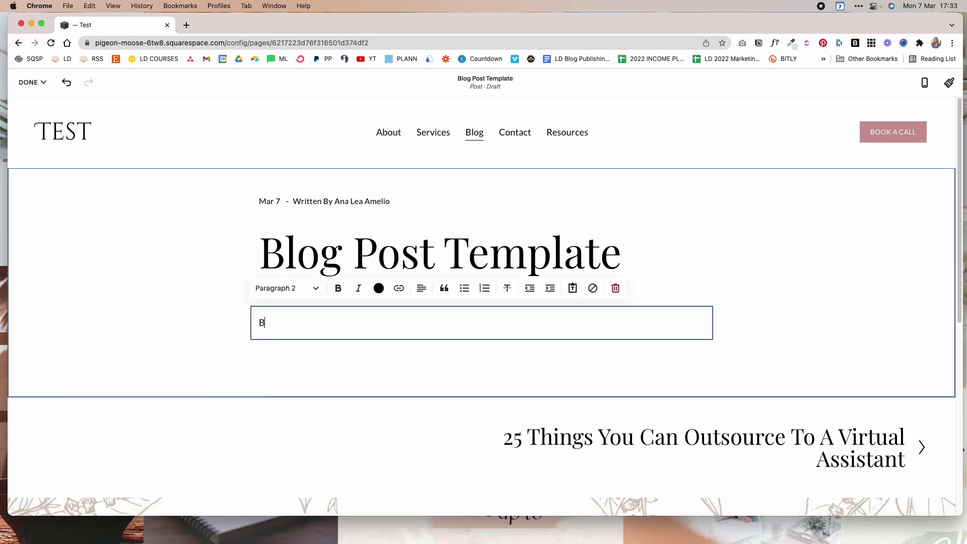
pyautogui.write('log text goes here.')
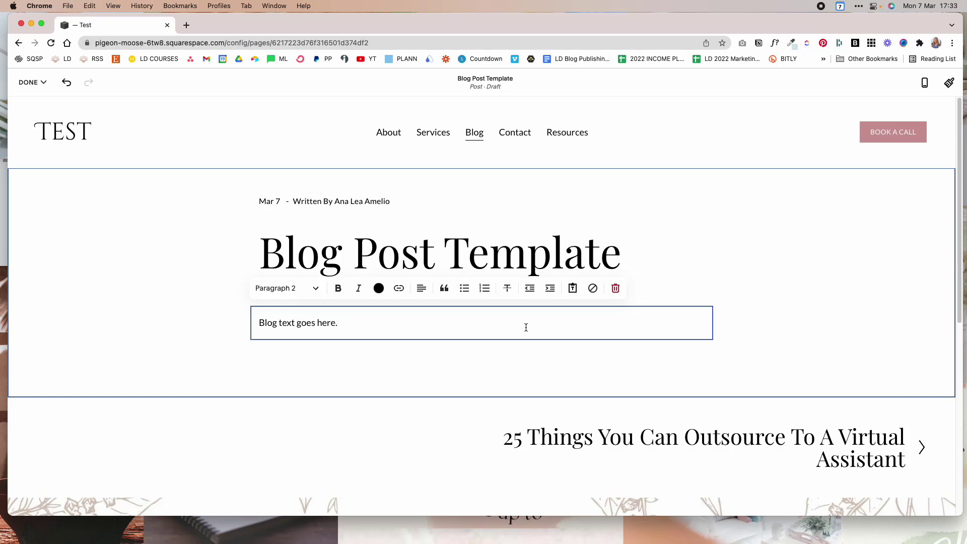
pyautogui.click(730, 313)
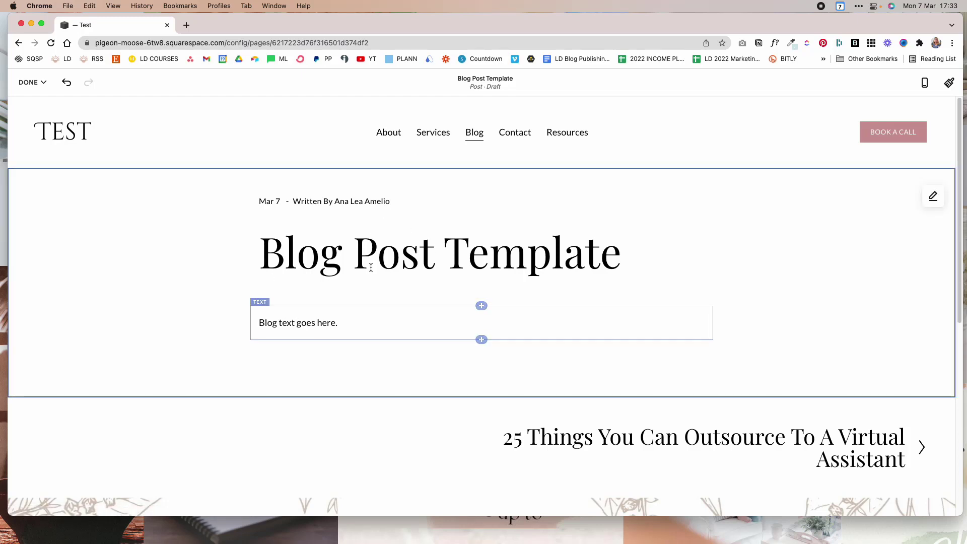
pyautogui.moveTo(263, 255); pyautogui.dragTo(632, 266)
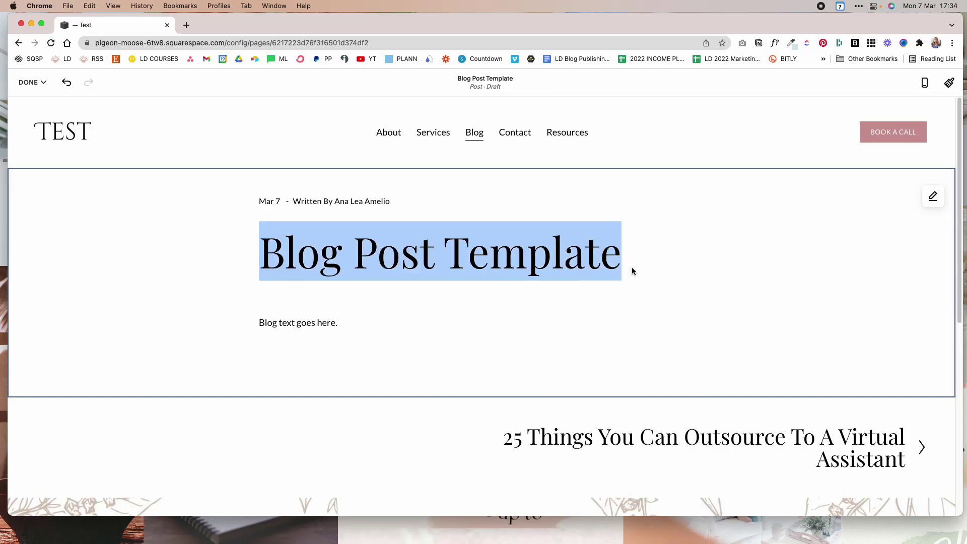
# - Insert a Line block under the blog text and a Spacer block beneath it
pyautogui.click(622, 264)
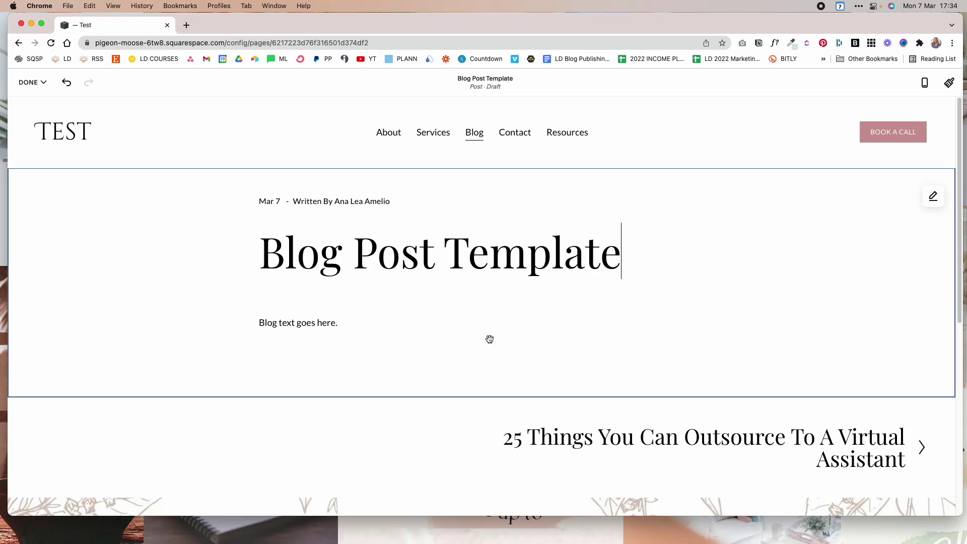
pyautogui.click(482, 341)
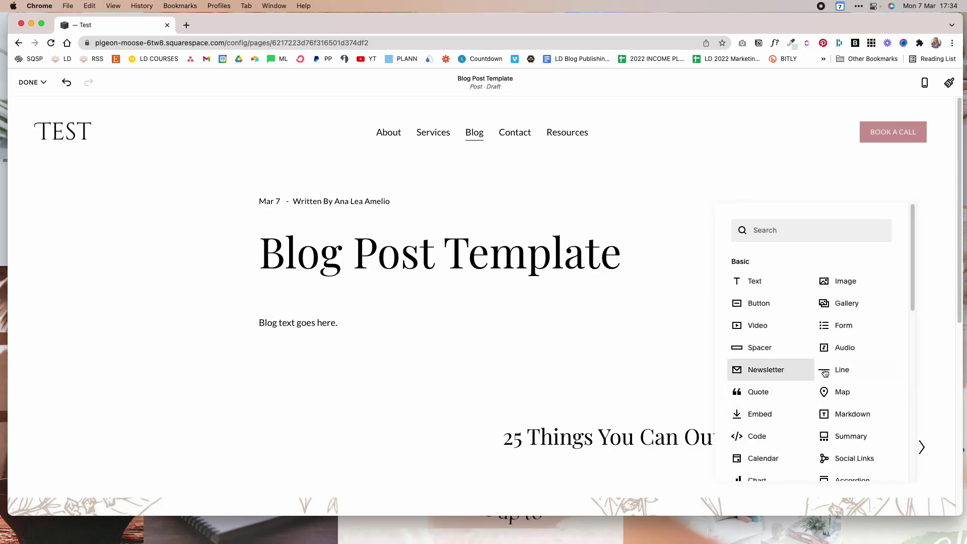
pyautogui.click(857, 371)
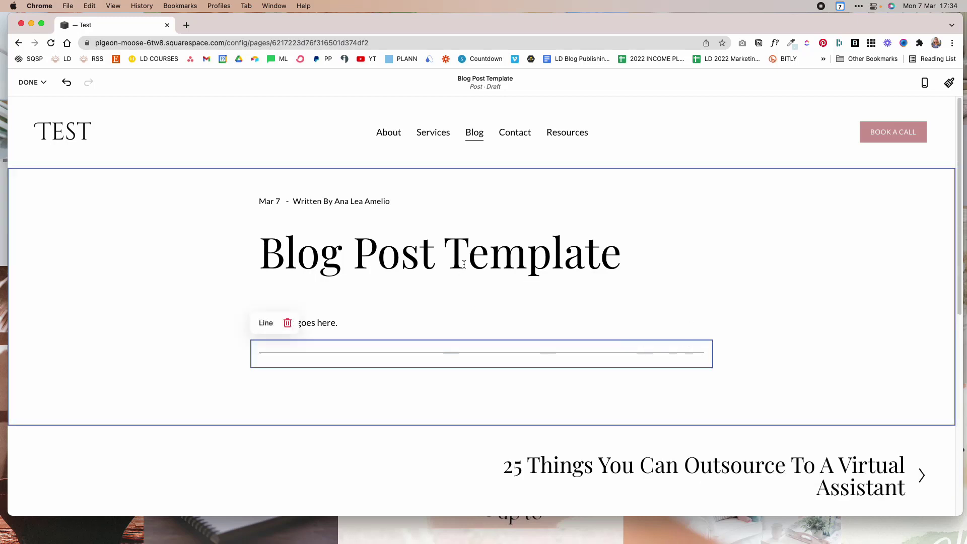
pyautogui.click(484, 388)
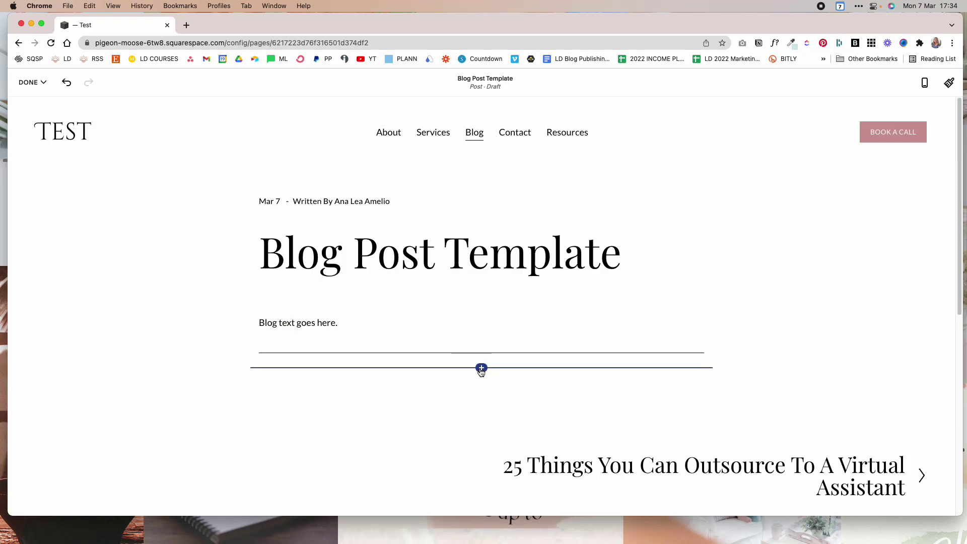
pyautogui.click(481, 368)
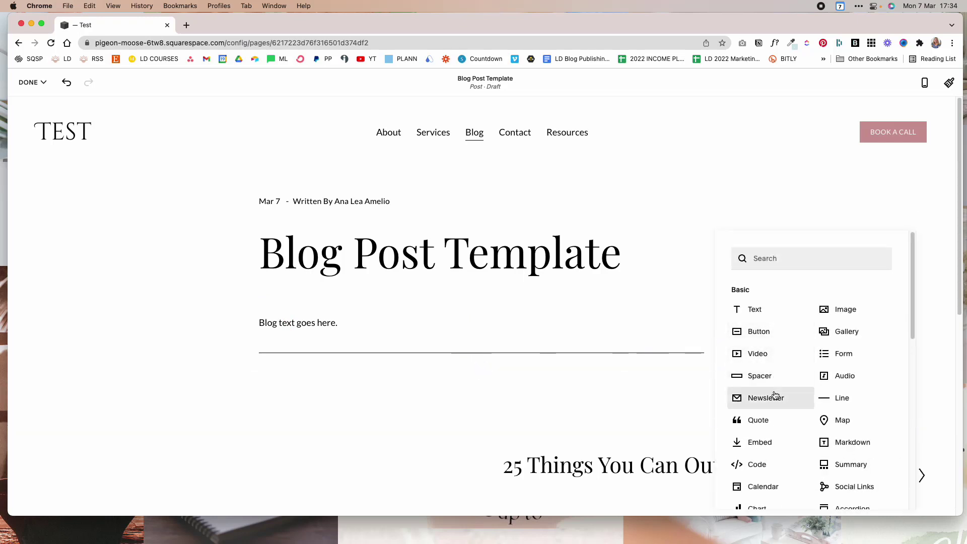
pyautogui.click(759, 375)
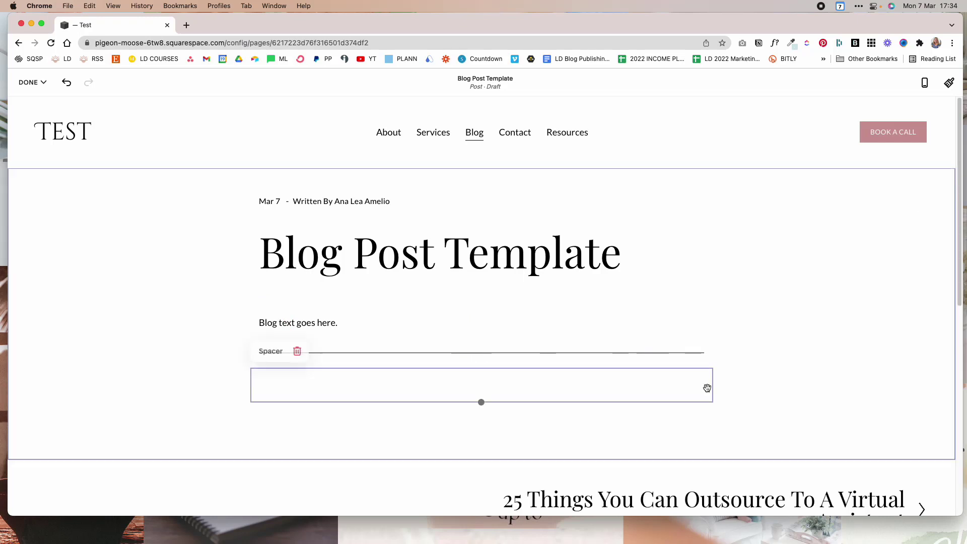
# - Place a second spacer beside the first and narrow the left one into a small column
pyautogui.click(482, 403)
pyautogui.click(753, 379)
pyautogui.moveTo(615, 418); pyautogui.dragTo(569, 404)
pyautogui.moveTo(481, 381); pyautogui.dragTo(317, 377)
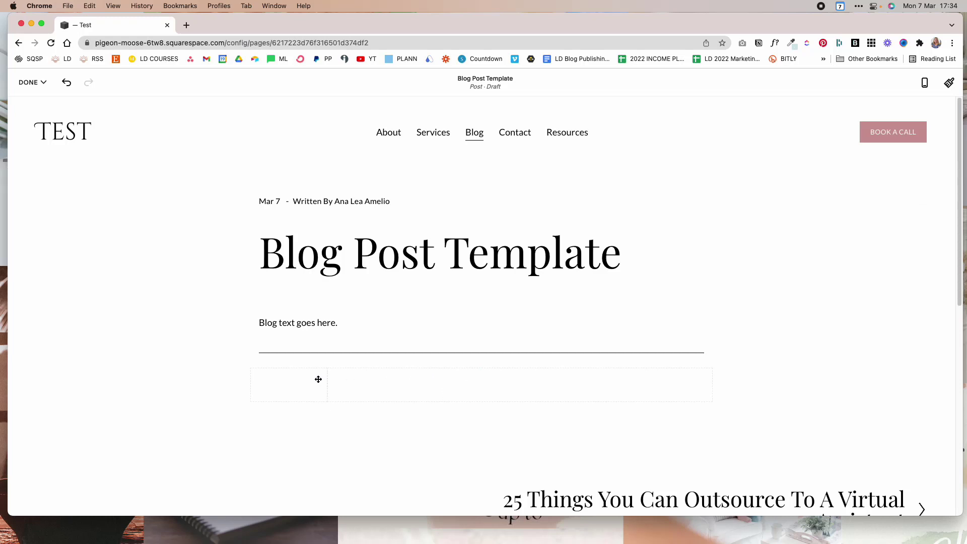
pyautogui.scroll(-1, 395, 392)
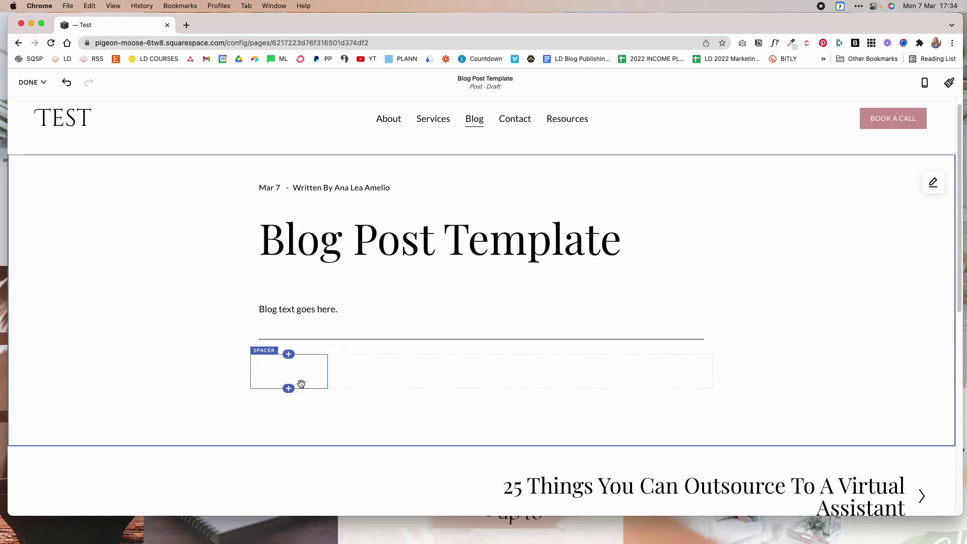
# - Insert an Image block in the left column with the library photo of the woman in sunglasses
pyautogui.click(289, 389)
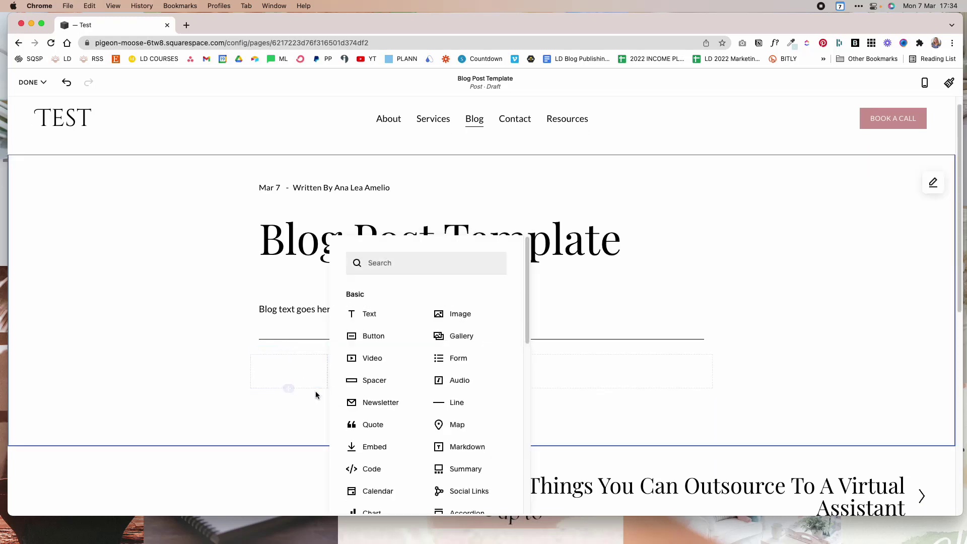
pyautogui.click(444, 313)
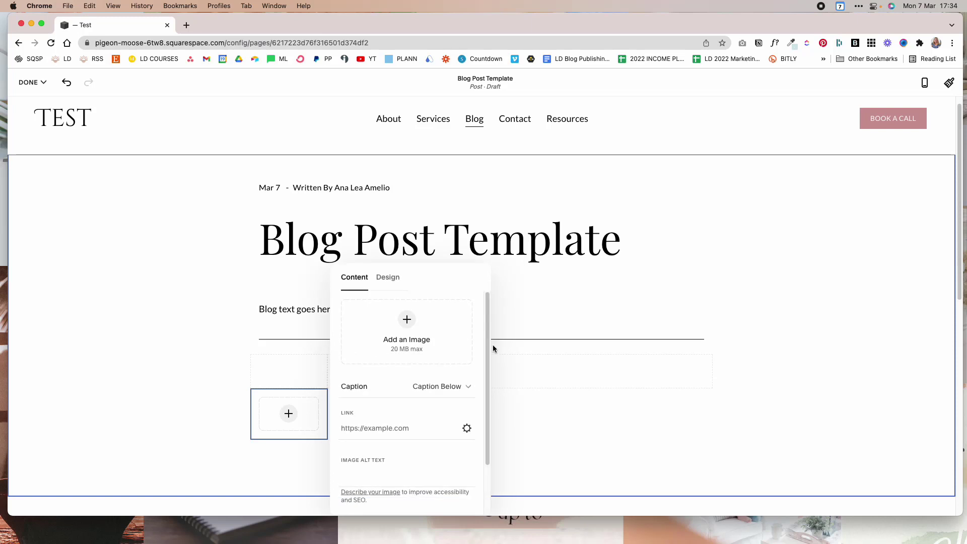
pyautogui.click(407, 319)
pyautogui.click(404, 367)
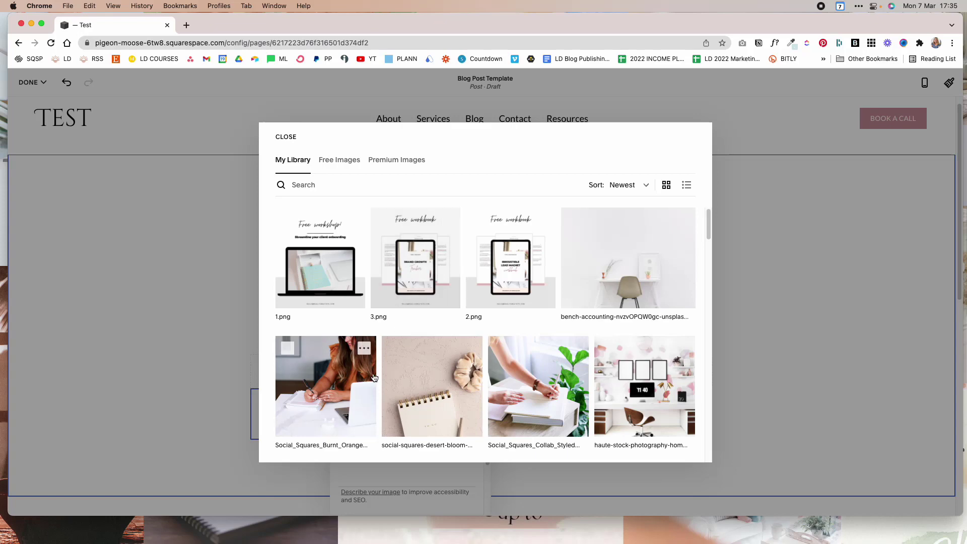
pyautogui.scroll(-5, 422, 375)
pyautogui.scroll(-2, 422, 375)
pyautogui.click(504, 292)
pyautogui.click(677, 445)
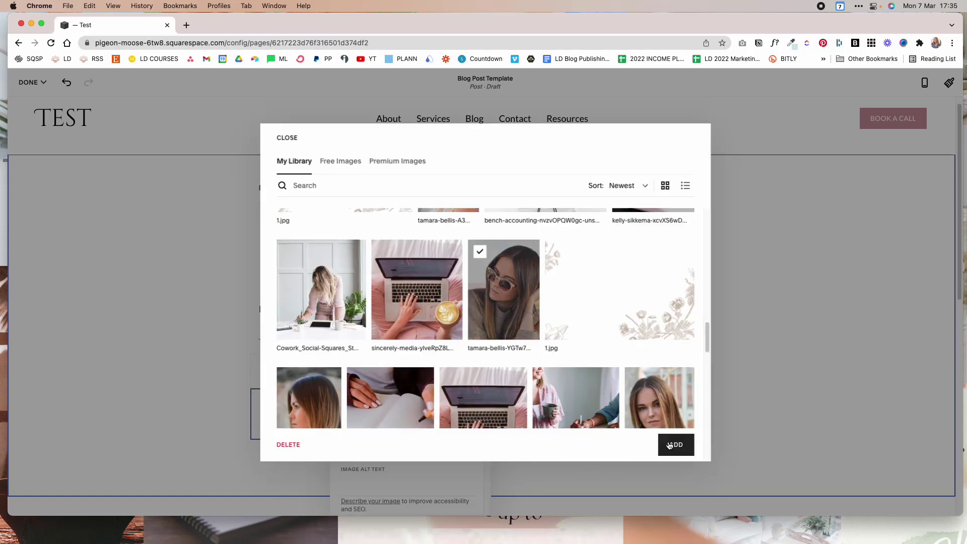
# - Crop the photo into a circle using the Design shape option
pyautogui.scroll(-5, 390, 398)
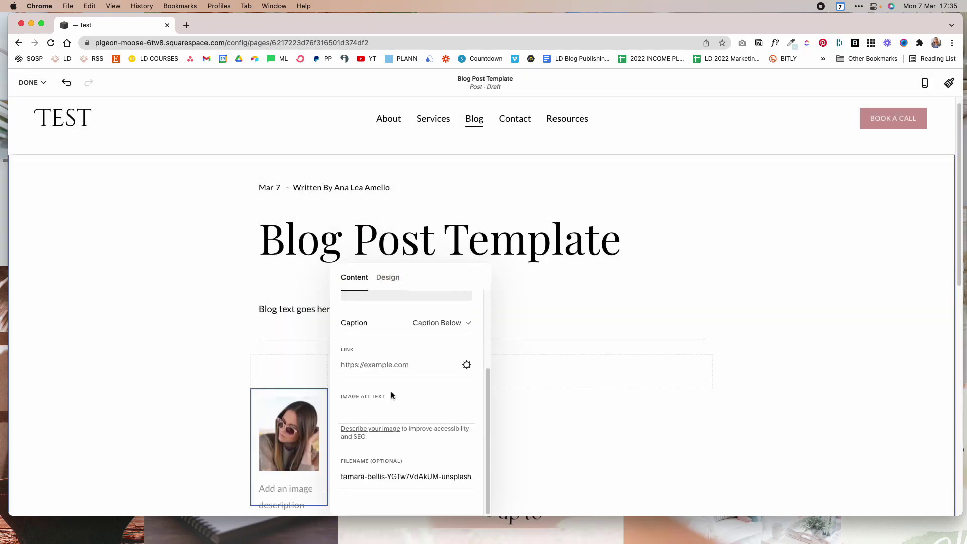
pyautogui.scroll(5, 391, 391)
pyautogui.click(388, 278)
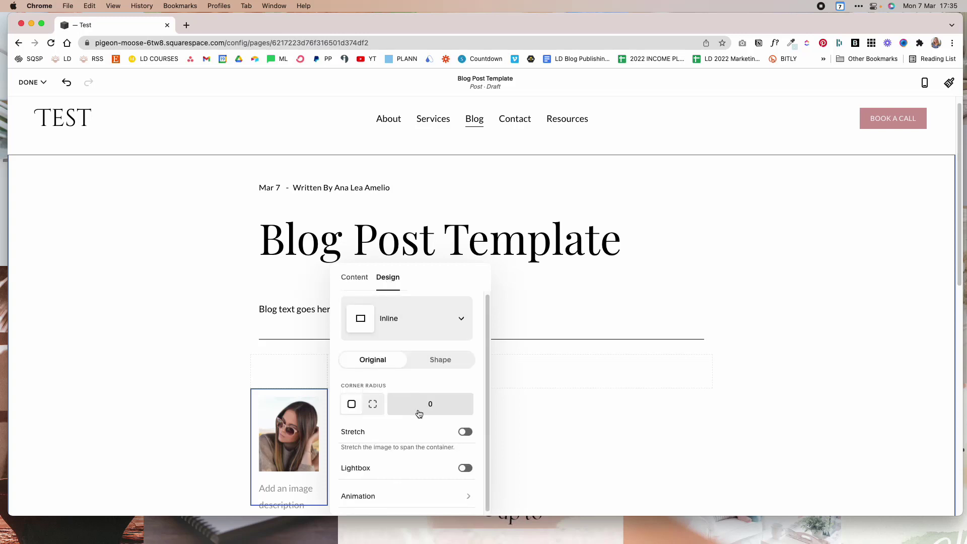
pyautogui.click(445, 364)
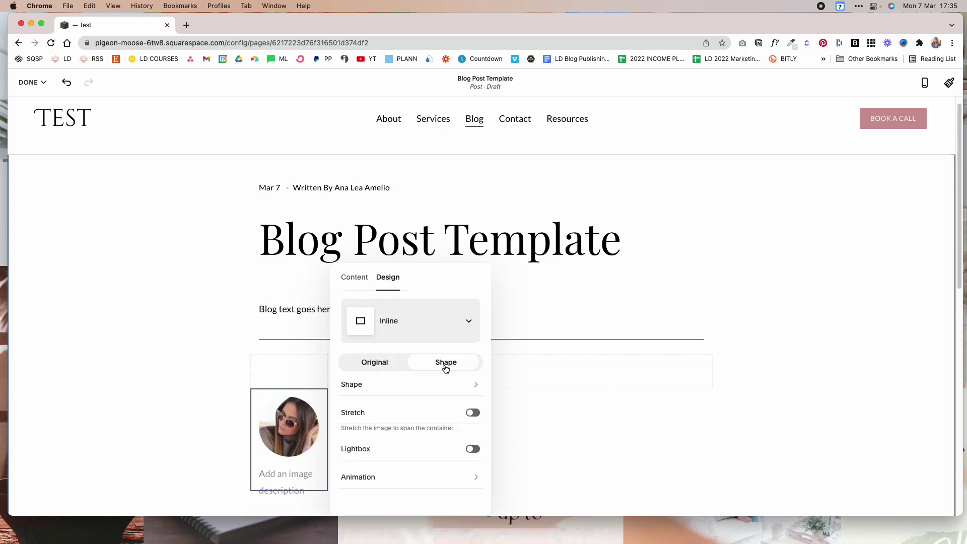
pyautogui.click(527, 397)
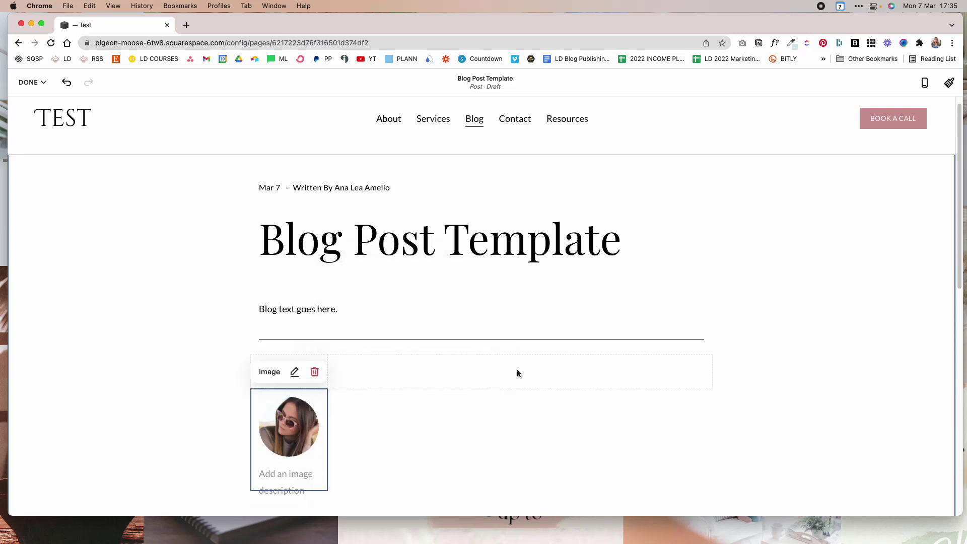
pyautogui.click(499, 390)
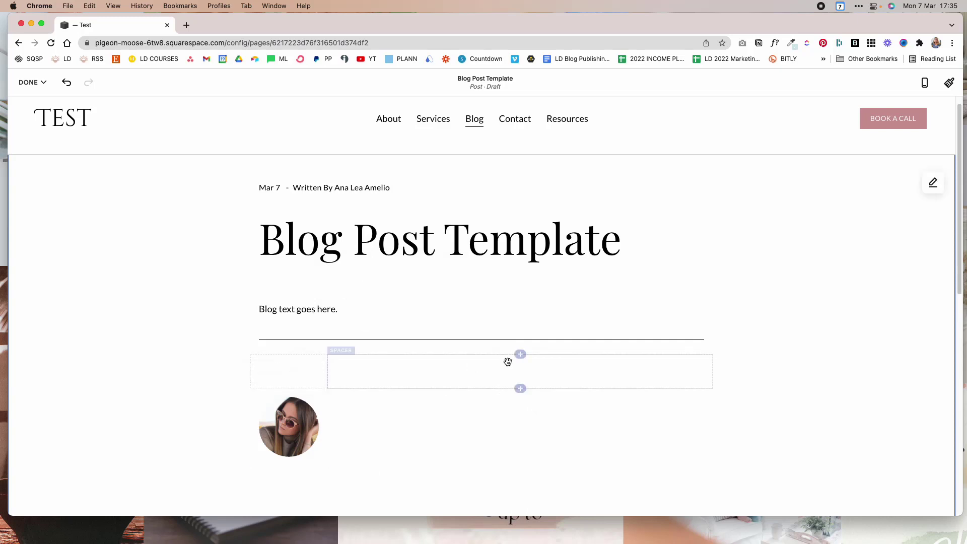
# - Add a text block beside the photo with 'Hi, I'm Ashley.' and the bio paragraph
pyautogui.click(521, 389)
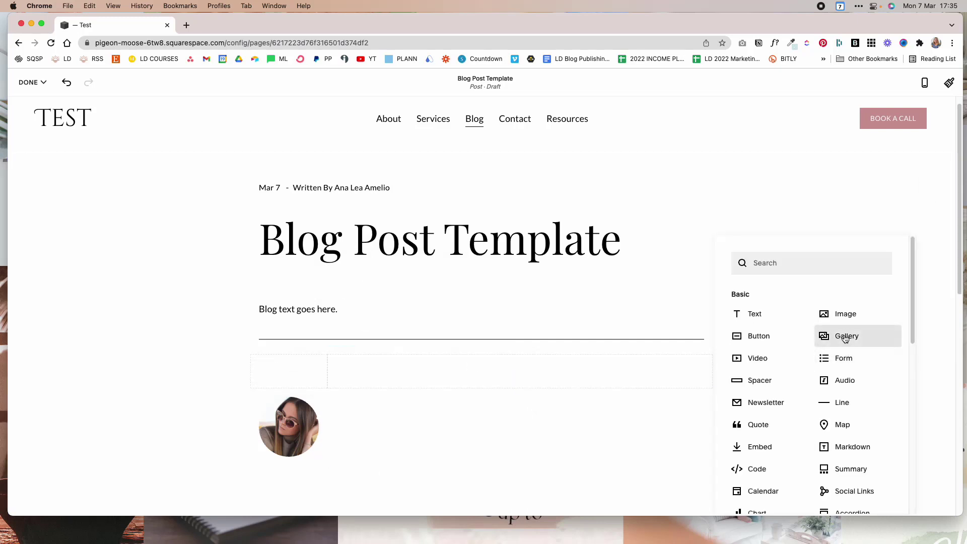
pyautogui.click(760, 322)
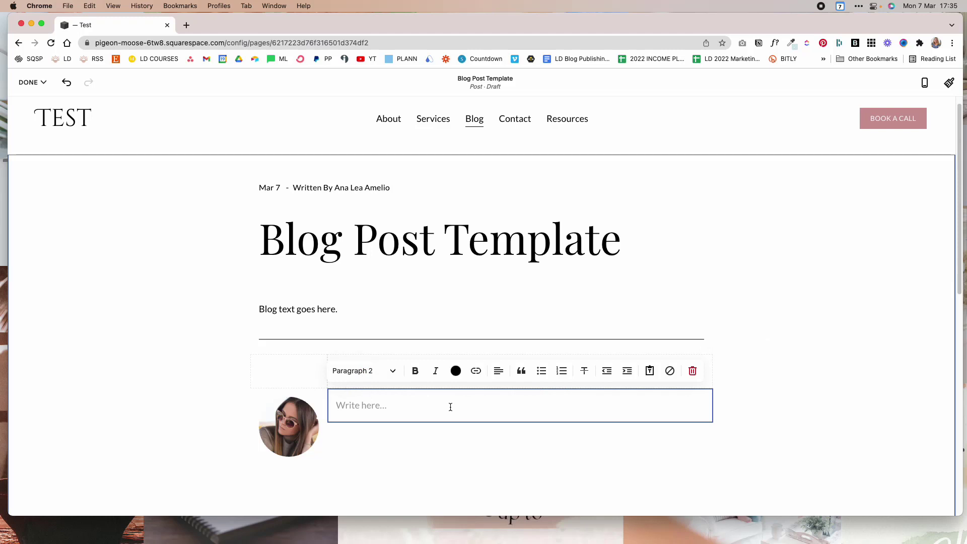
pyautogui.write("Hi, I'm Ashley.")
pyautogui.press('Return')
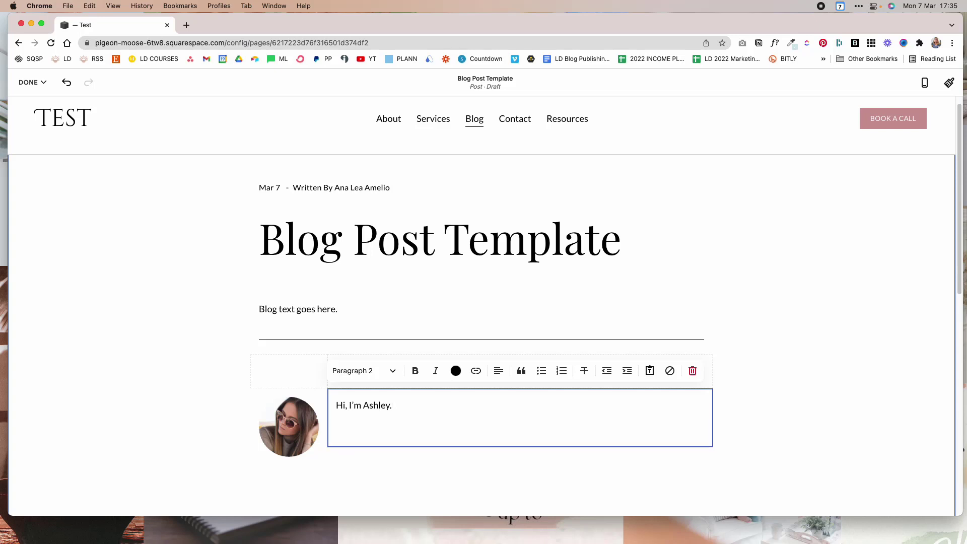
pyautogui.write('Follow m')
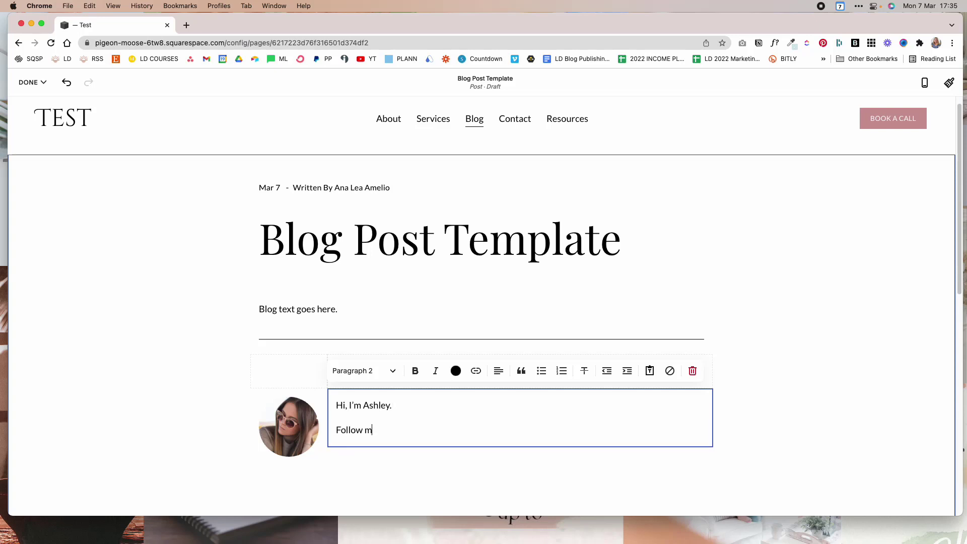
pyautogui.write('y blog for copywriting and business tips')
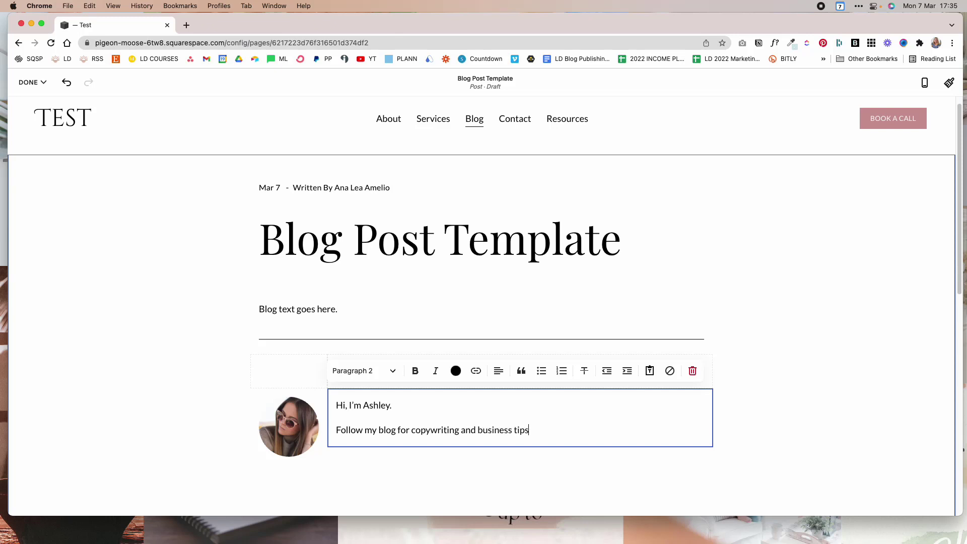
pyautogui.write('. Get started with the fre')
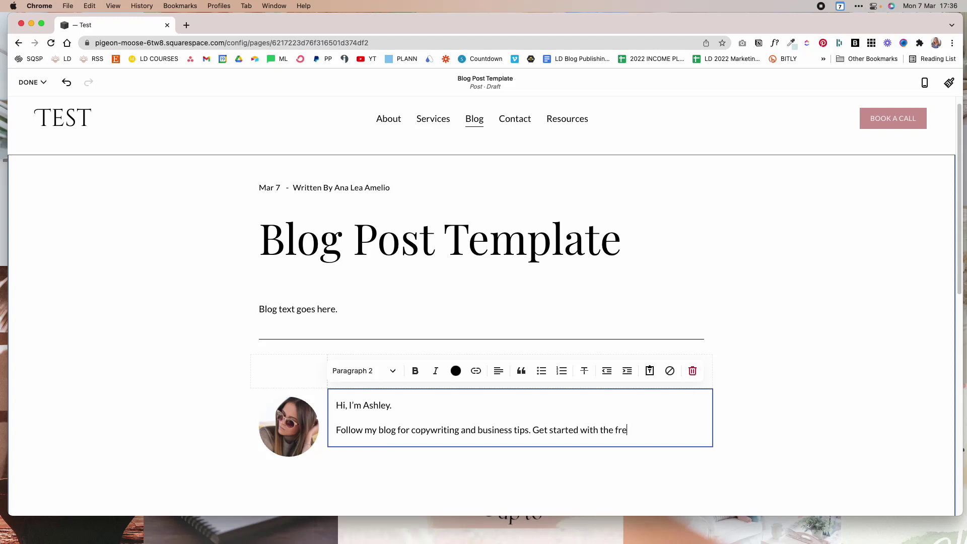
pyautogui.write('e About page checkl')
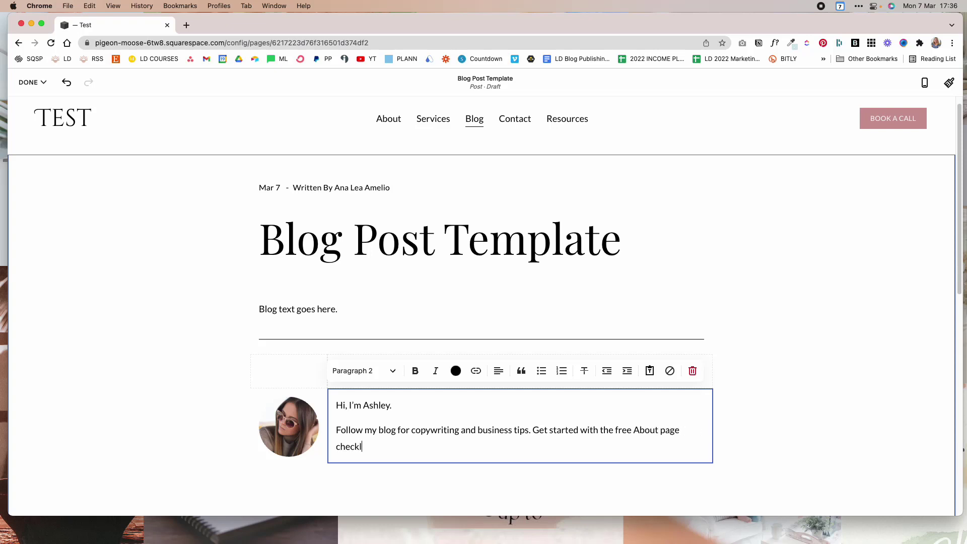
pyautogui.write('ist/')
# - Style the greeting line 'Hi, I'm Ashley.' as Heading 4
pyautogui.moveTo(396, 406); pyautogui.dragTo(333, 403)
pyautogui.click(367, 374)
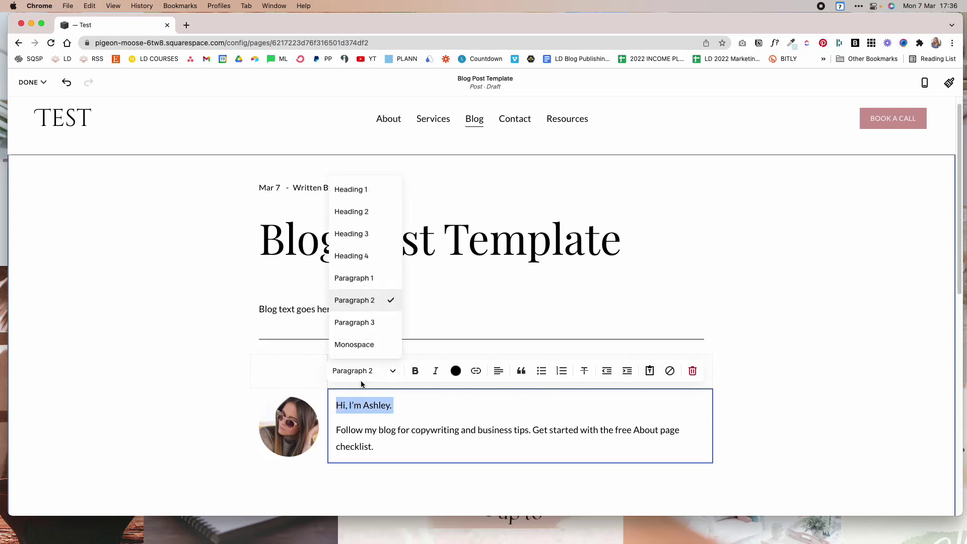
pyautogui.click(380, 257)
pyautogui.click(421, 457)
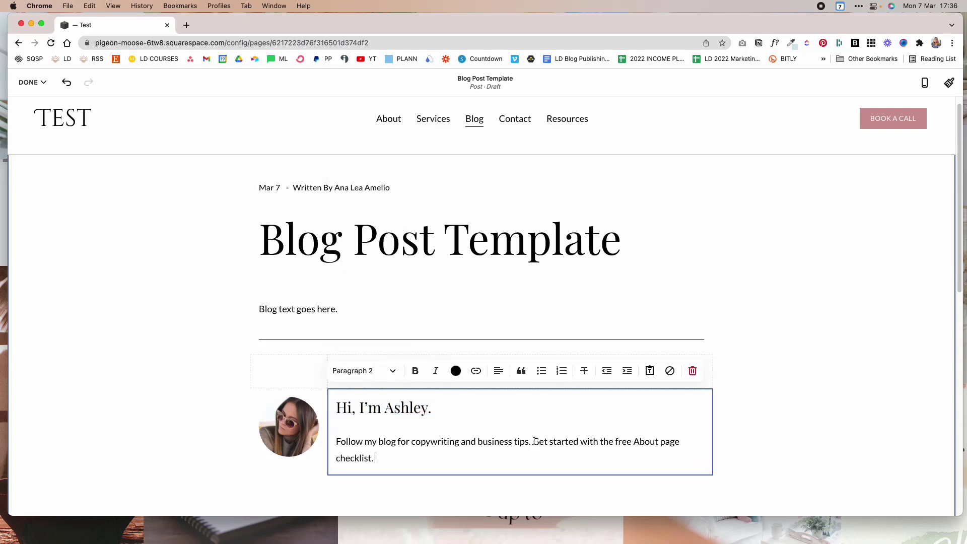
# - Link the checklist sentence to /signup
pyautogui.moveTo(533, 441); pyautogui.dragTo(429, 465)
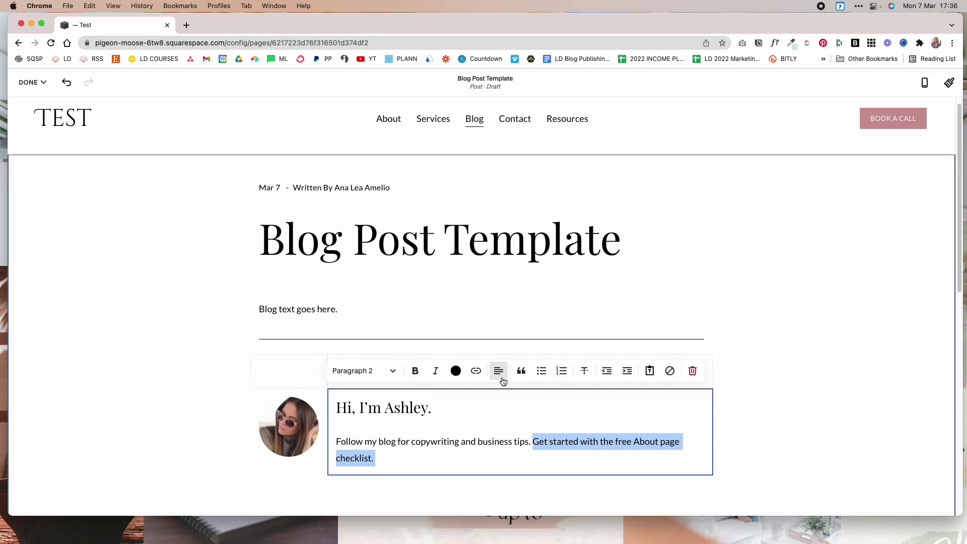
pyautogui.click(476, 373)
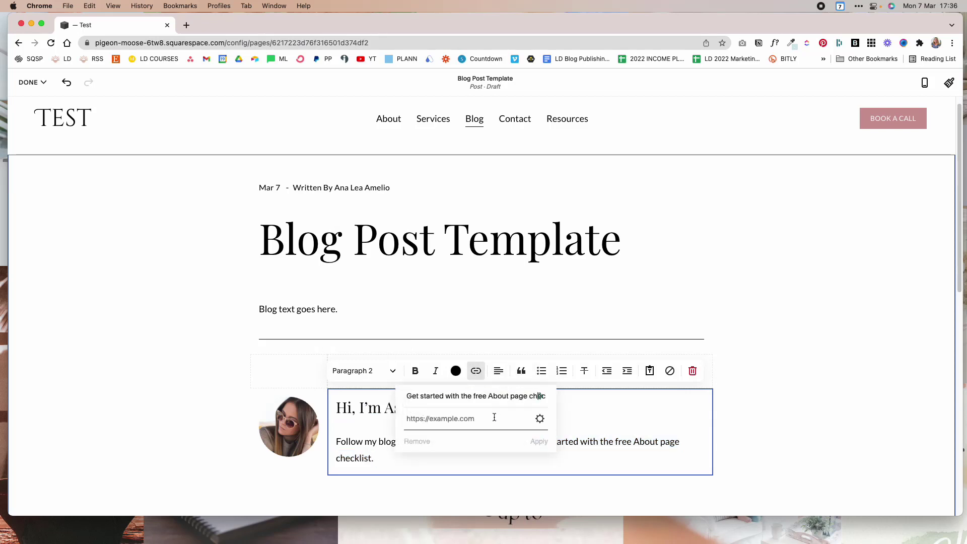
pyautogui.click(494, 417)
pyautogui.write('/signup')
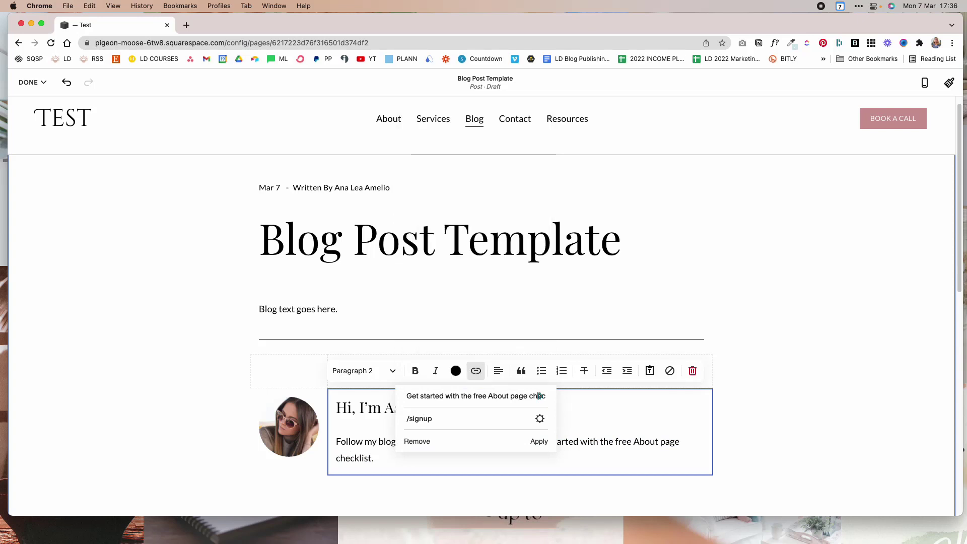
pyautogui.click(538, 442)
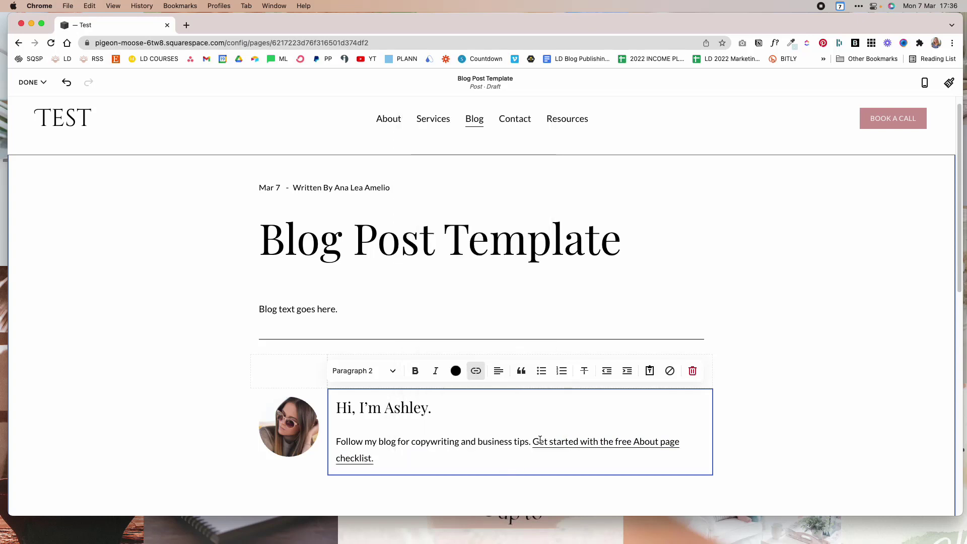
# - Insert a Social Links block below the bio text
pyautogui.click(736, 428)
pyautogui.scroll(-2, 670, 428)
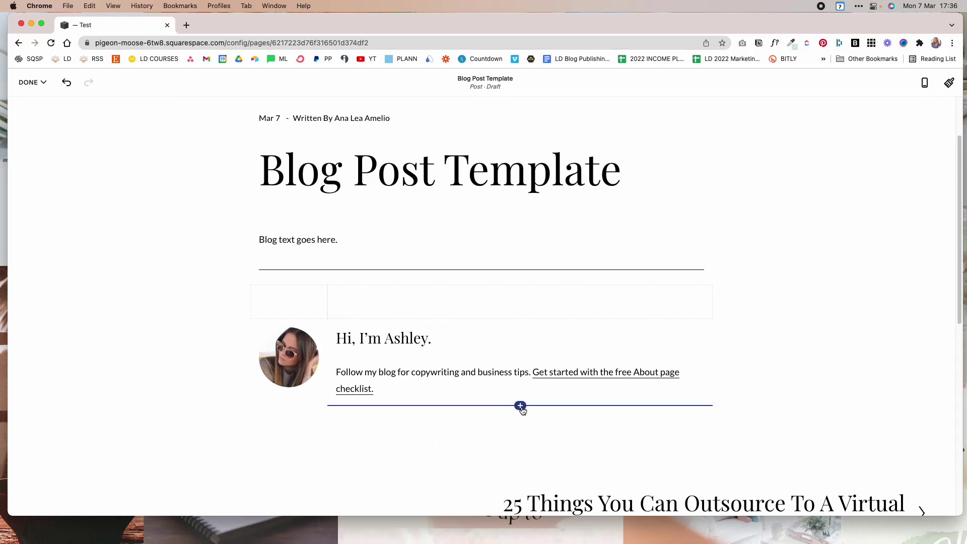
pyautogui.click(520, 406)
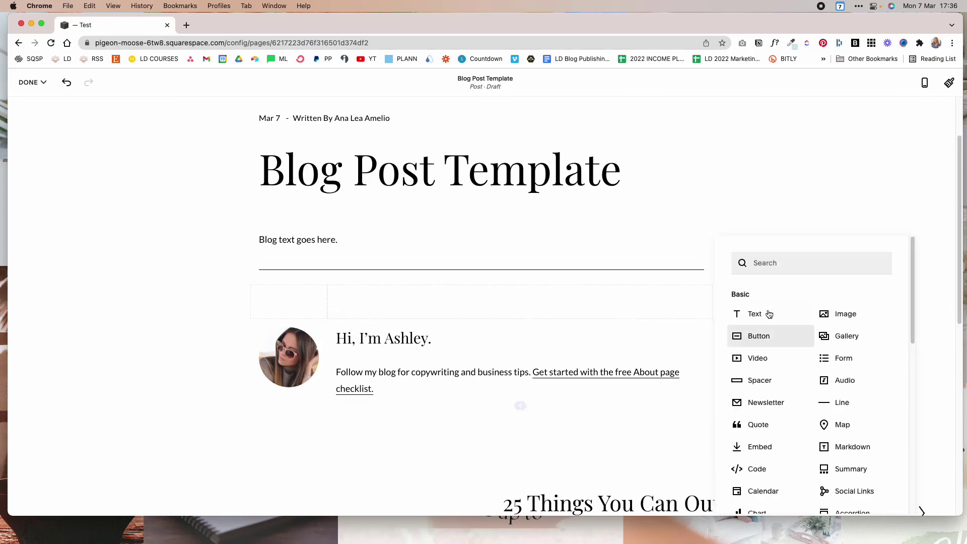
pyautogui.write('text')
pyautogui.press('BackSpace')
pyautogui.press('BackSpace')
pyautogui.press('BackSpace')
pyautogui.press('BackSpace')
pyautogui.write('so')
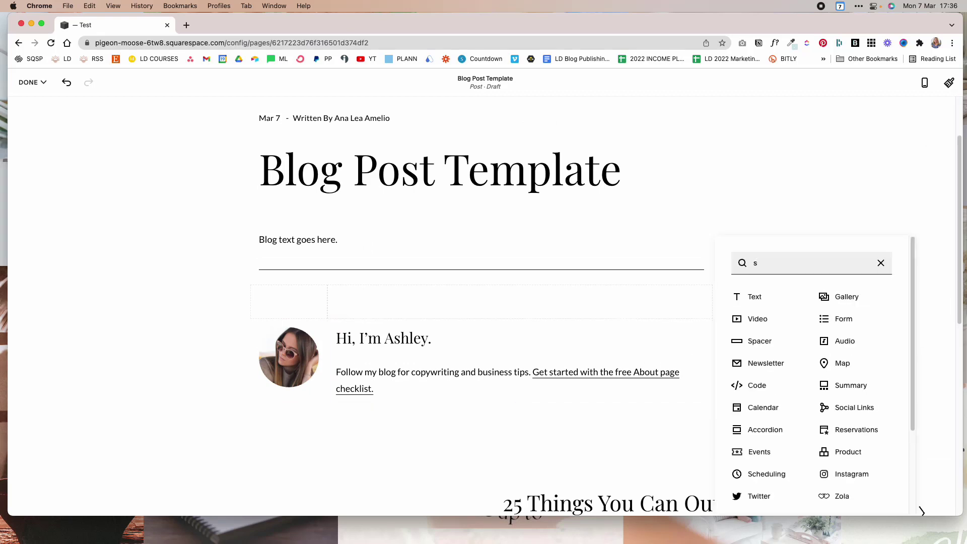
pyautogui.click(826, 297)
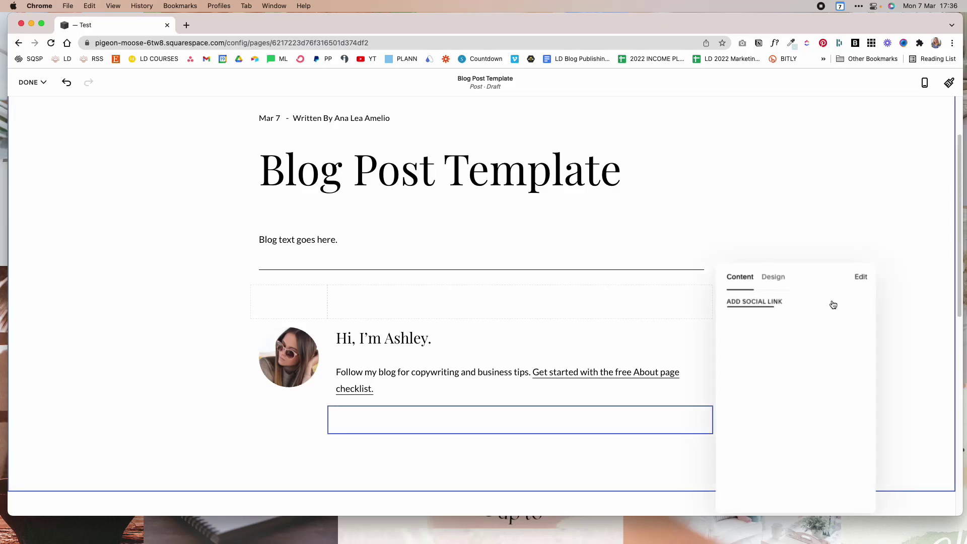
# - Add Twitter, Facebook and instagram.com links to the social block
pyautogui.click(762, 303)
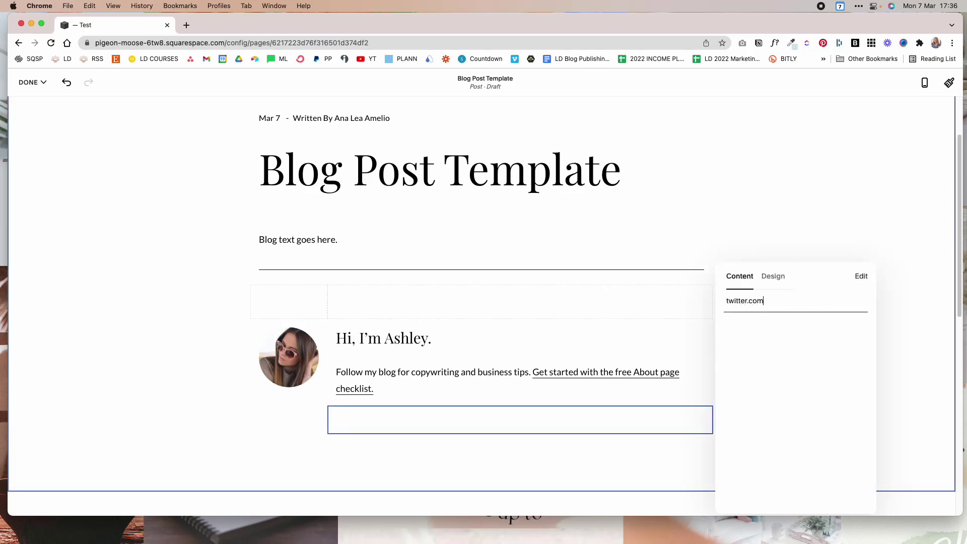
pyautogui.press('Return')
pyautogui.click(752, 327)
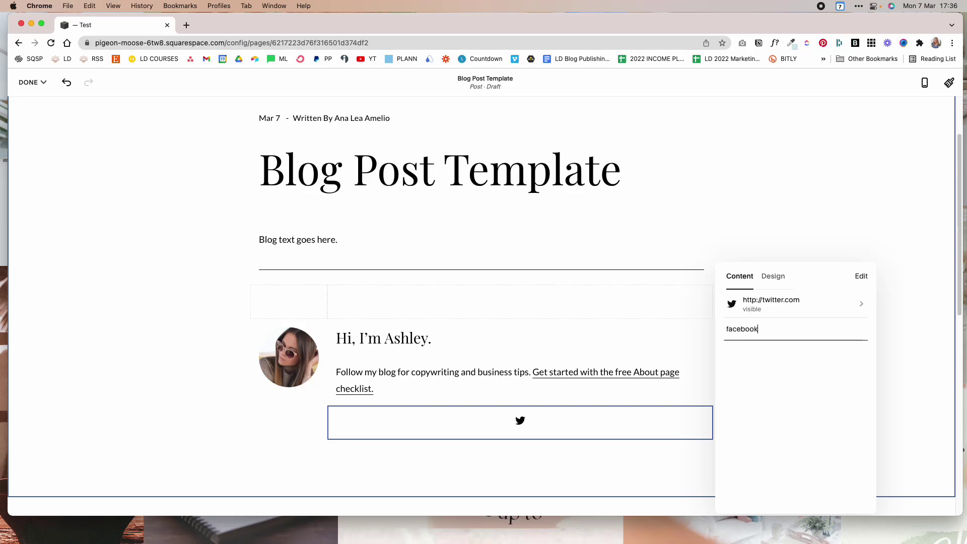
pyautogui.press('Return')
pyautogui.click(755, 356)
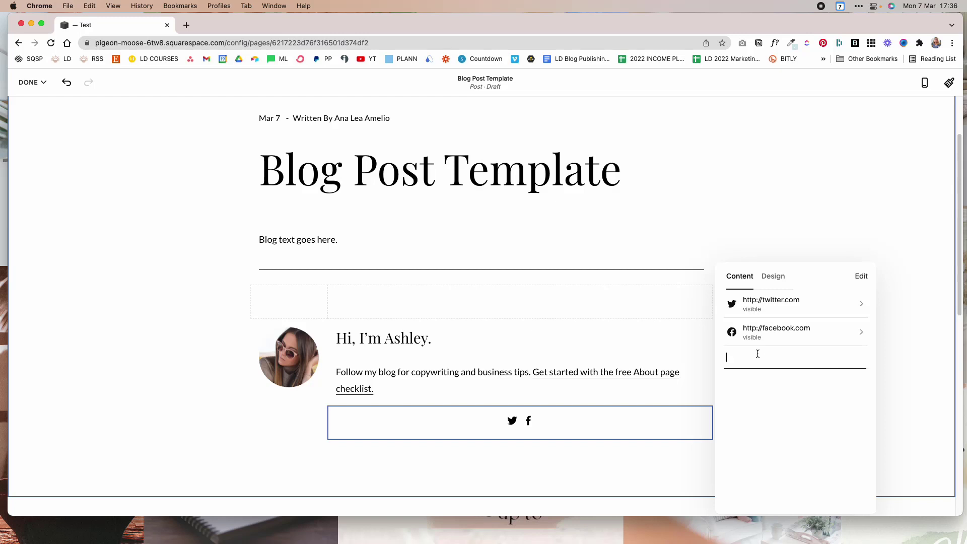
pyautogui.write('instagram.com')
pyautogui.press('Return')
# - Set the social icons to left alignment and extra-small size
pyautogui.click(783, 278)
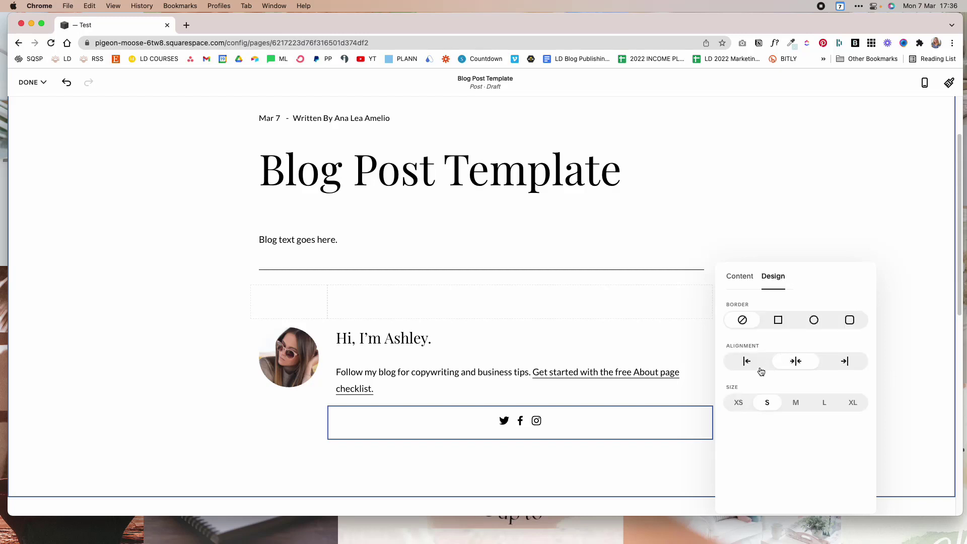
pyautogui.click(746, 360)
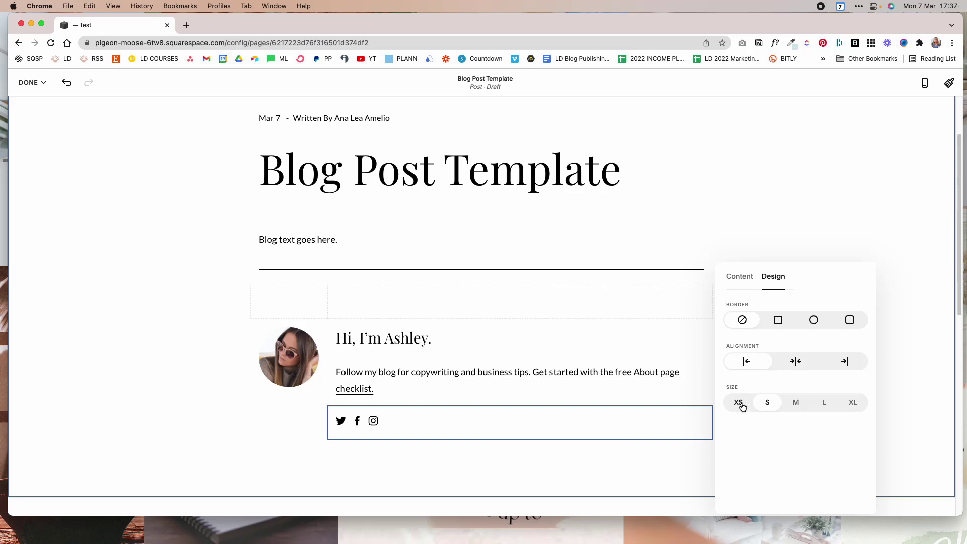
pyautogui.click(741, 405)
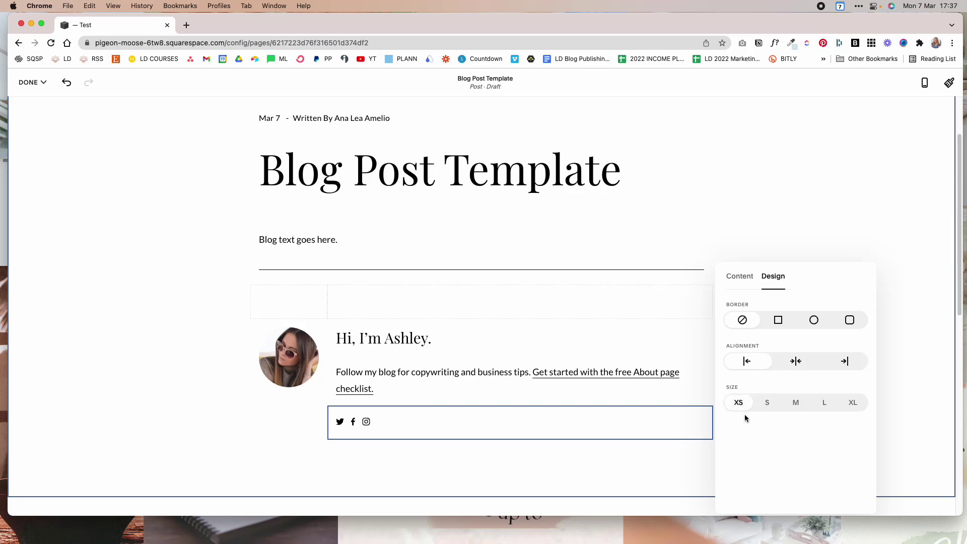
pyautogui.click(926, 352)
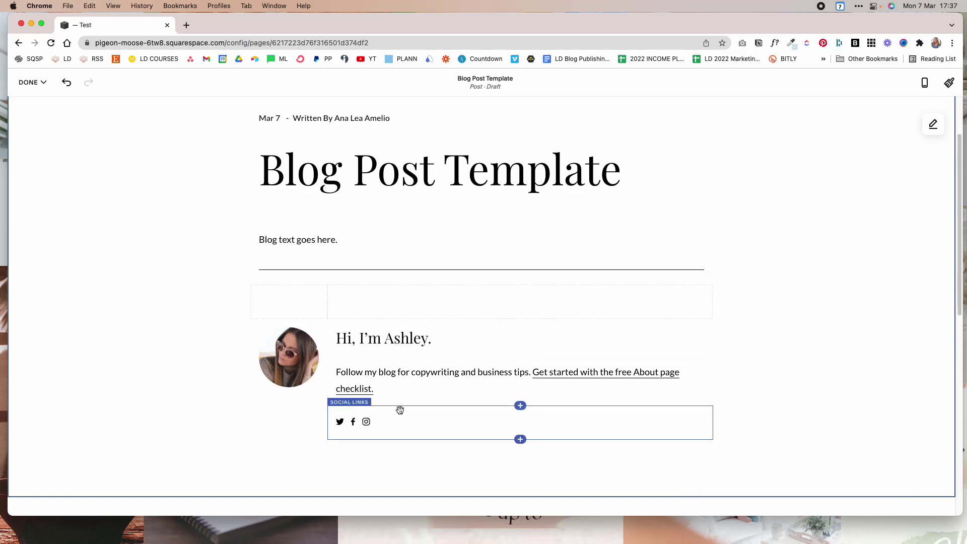
# - Tuck the social icons under the bio and widen the photo column to enlarge the photo
pyautogui.moveTo(398, 407); pyautogui.dragTo(419, 396)
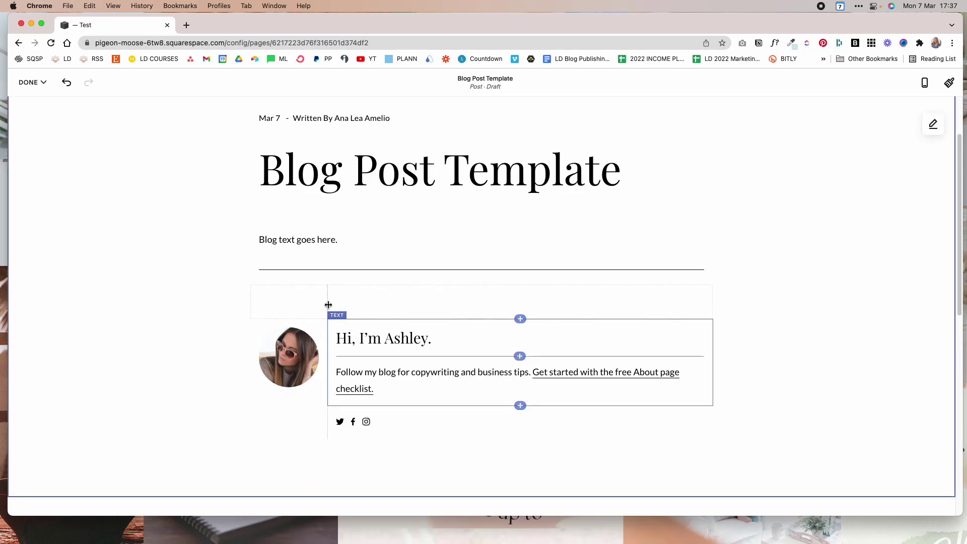
pyautogui.moveTo(328, 302); pyautogui.dragTo(370, 297)
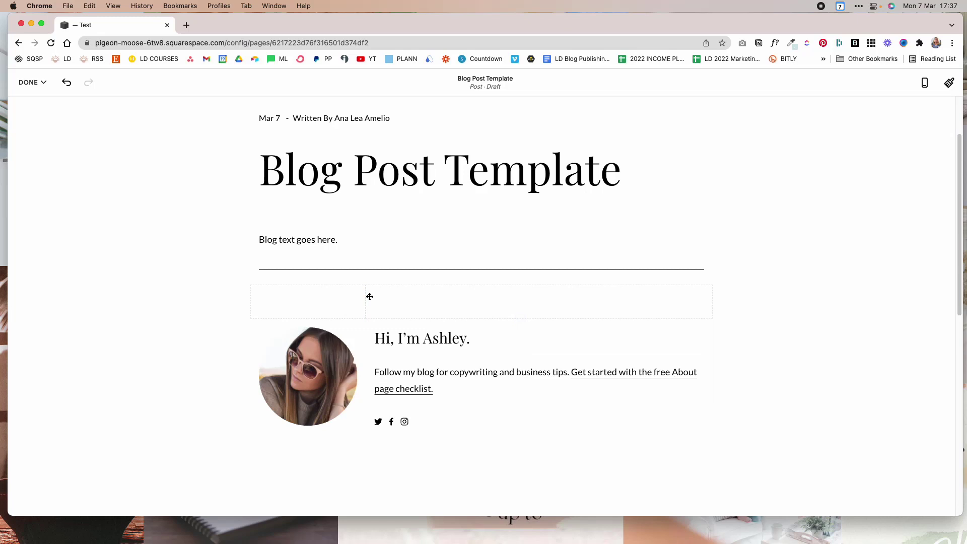
pyautogui.scroll(-1, 719, 288)
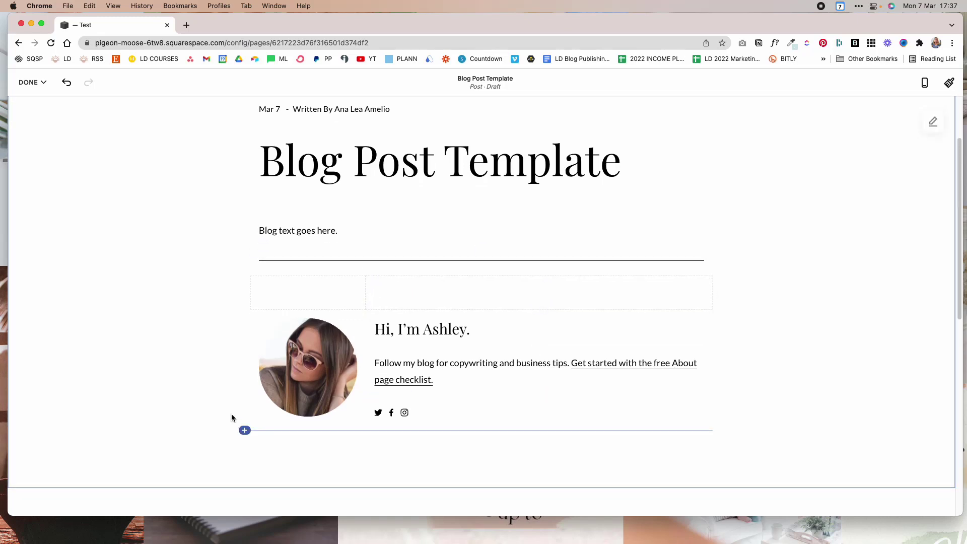
# - Add a second divider line below the signature
pyautogui.click(244, 431)
pyautogui.click(819, 400)
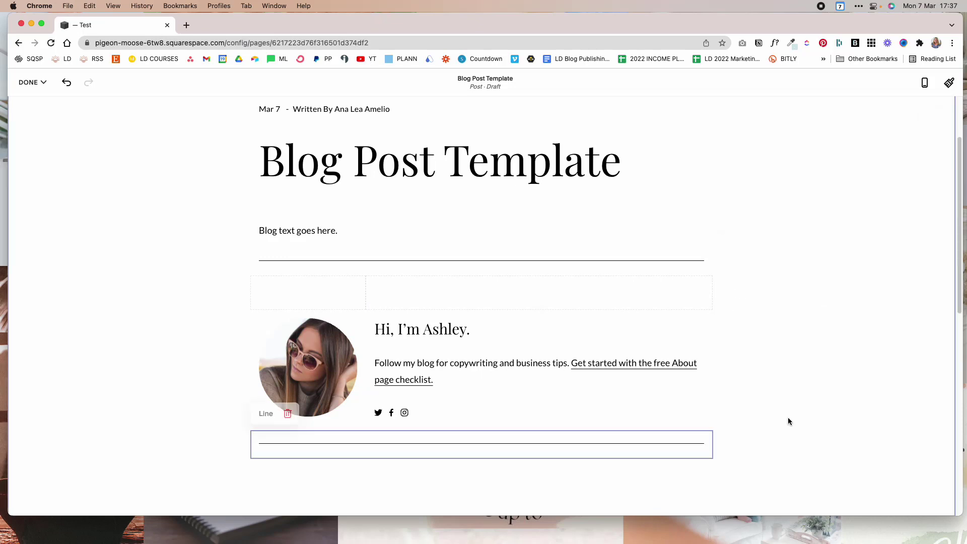
pyautogui.click(791, 399)
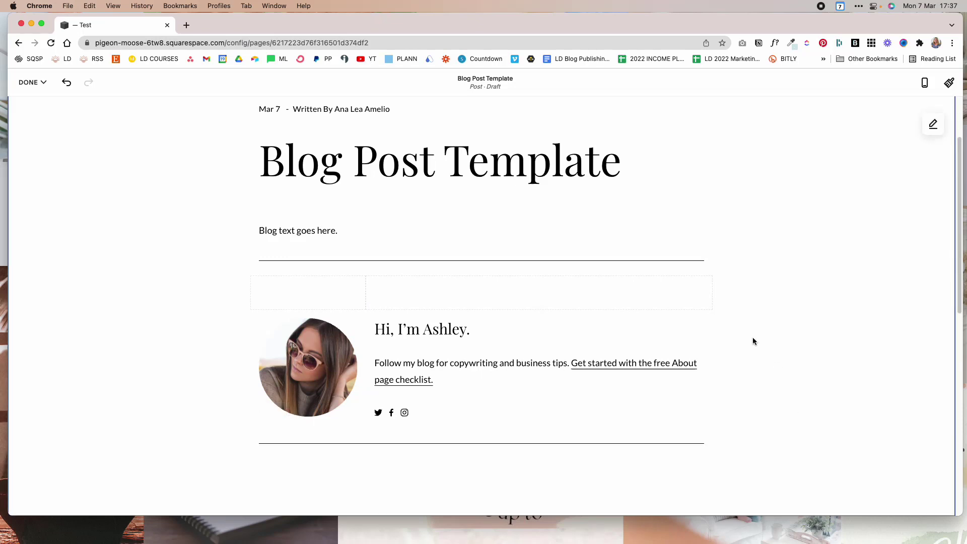
# - Delete the empty spacer above the photo
pyautogui.click(342, 292)
pyautogui.click(298, 259)
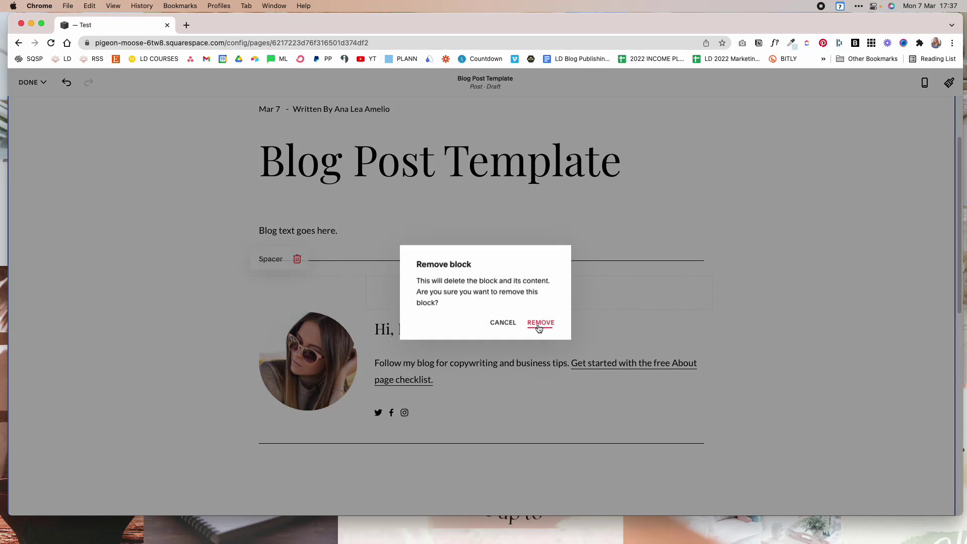
pyautogui.click(539, 322)
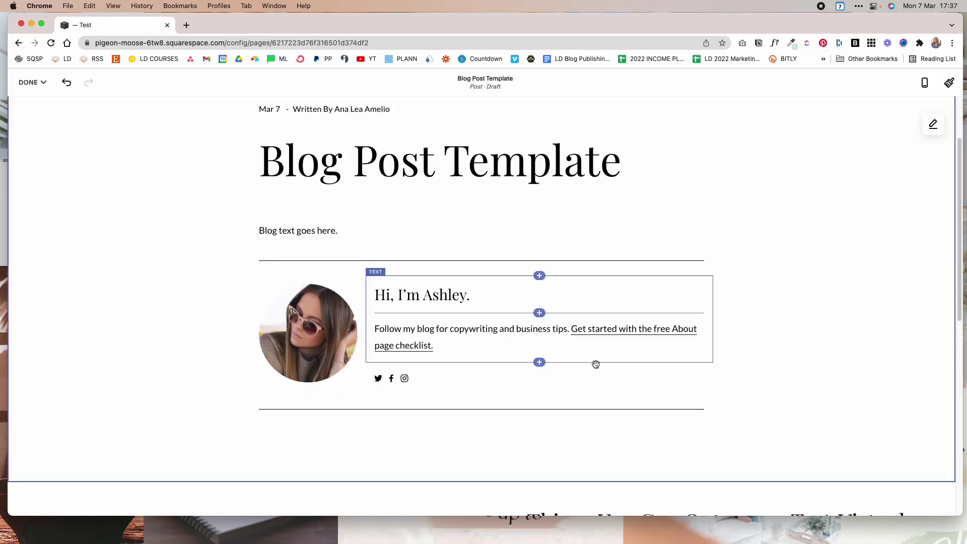